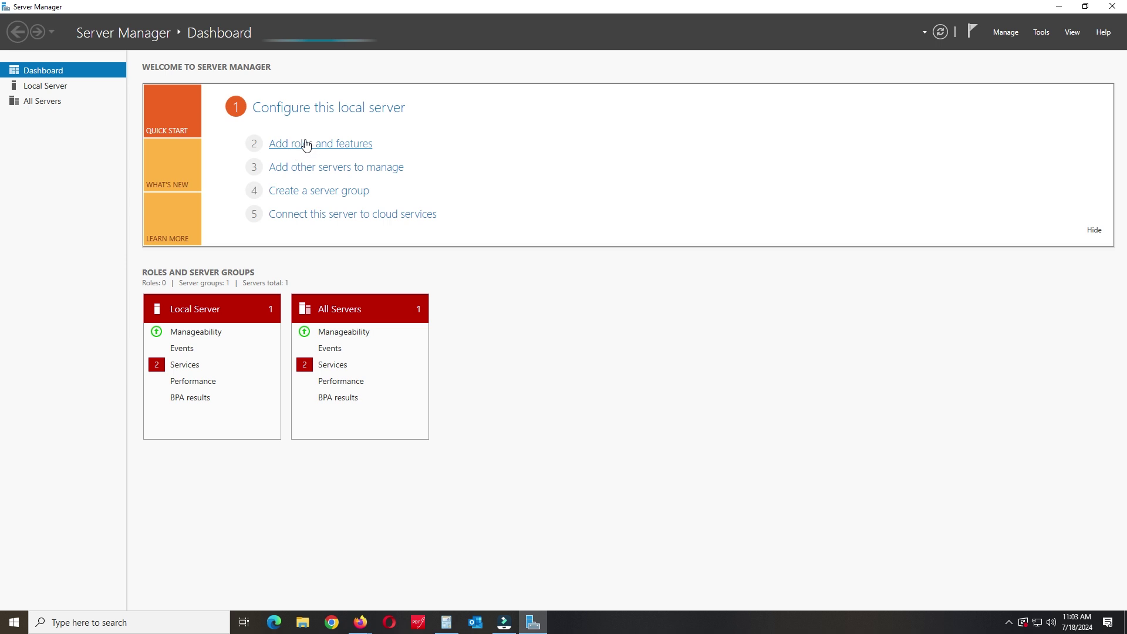
Step: Start the Add Roles and Features Wizard, pass Before You Begin, and move the wizard to the top-left
{"action": "left_click", "coordinate": [281, 145]}
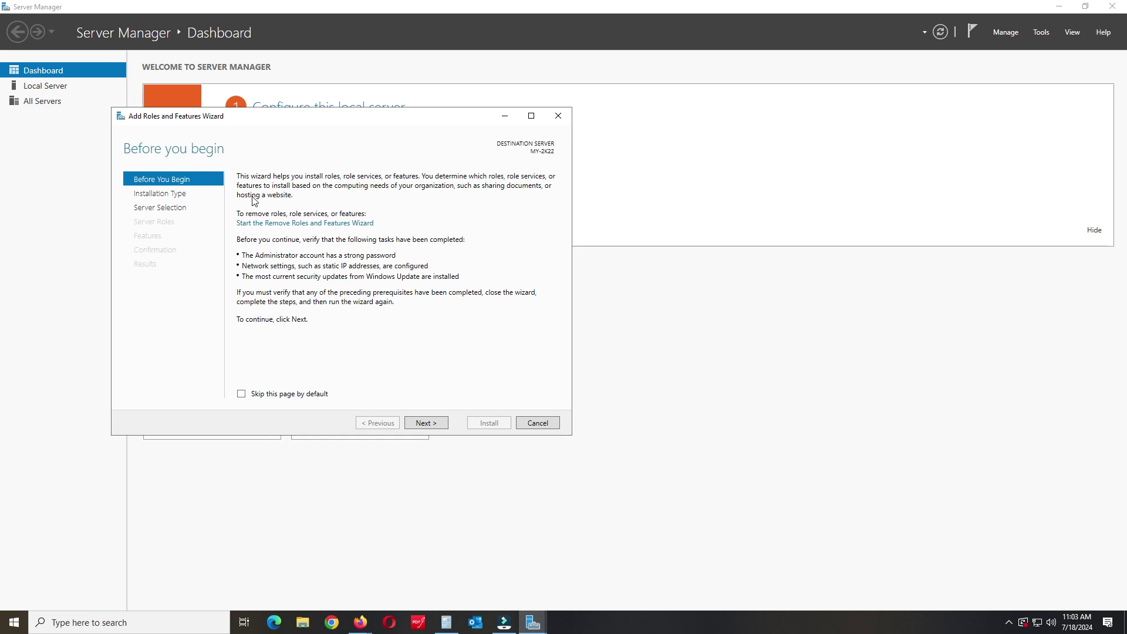
{"action": "left_click", "coordinate": [436, 424]}
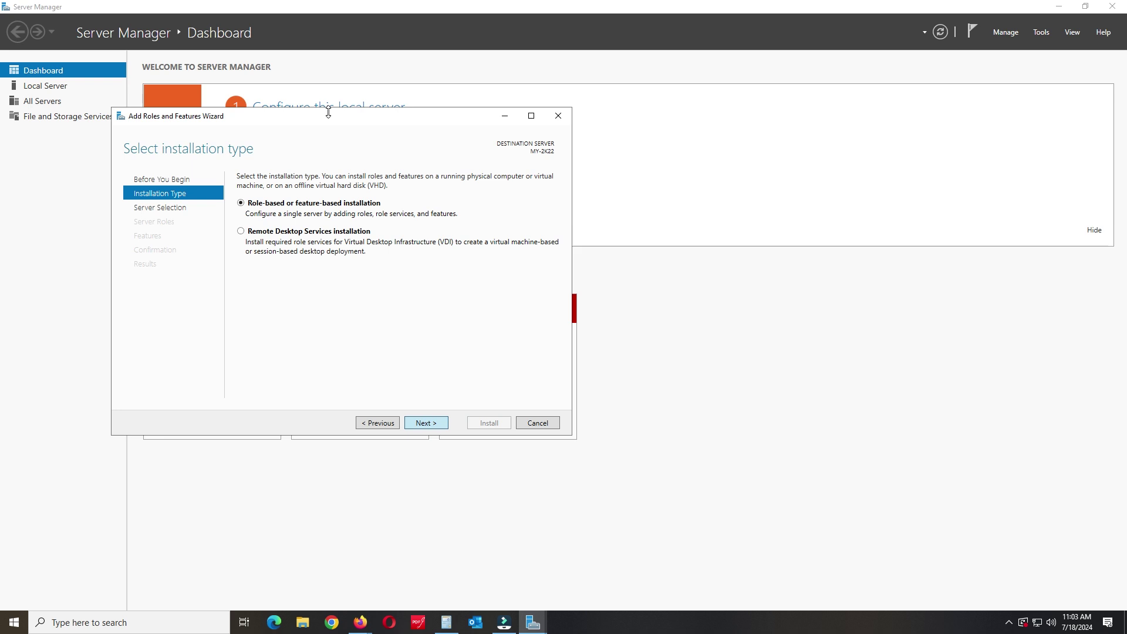
{"action": "left_click_drag", "start_coordinate": [297, 116], "coordinate": [192, 12]}
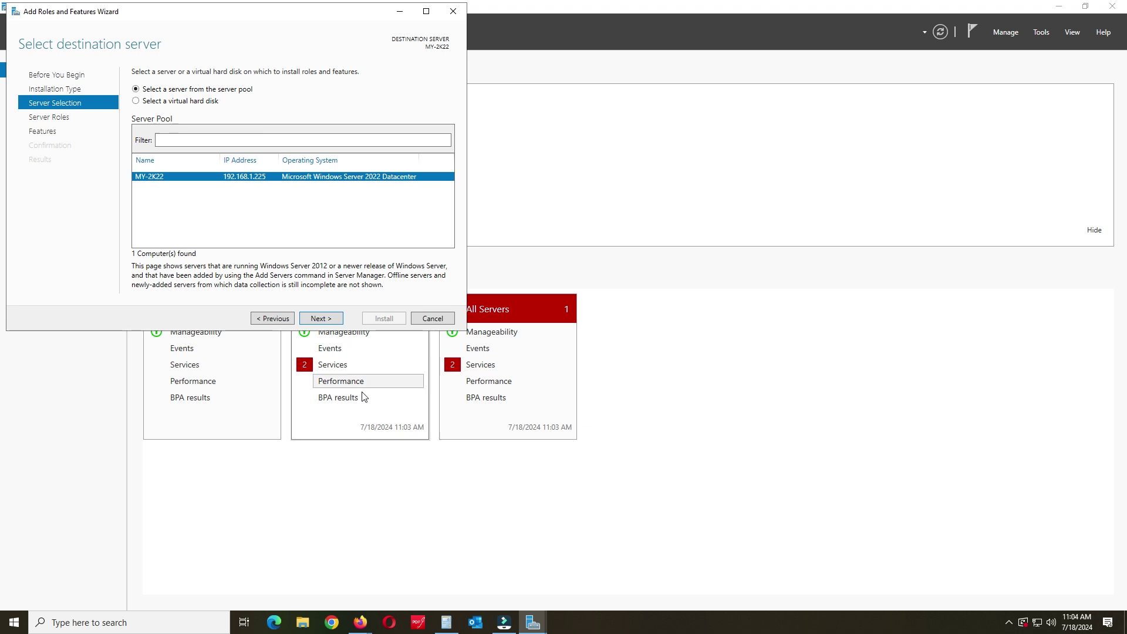
Step: Confirm MY-2K22 as the destination, tick Remote Desktop Services, and skip extra features
{"action": "left_click", "coordinate": [325, 319]}
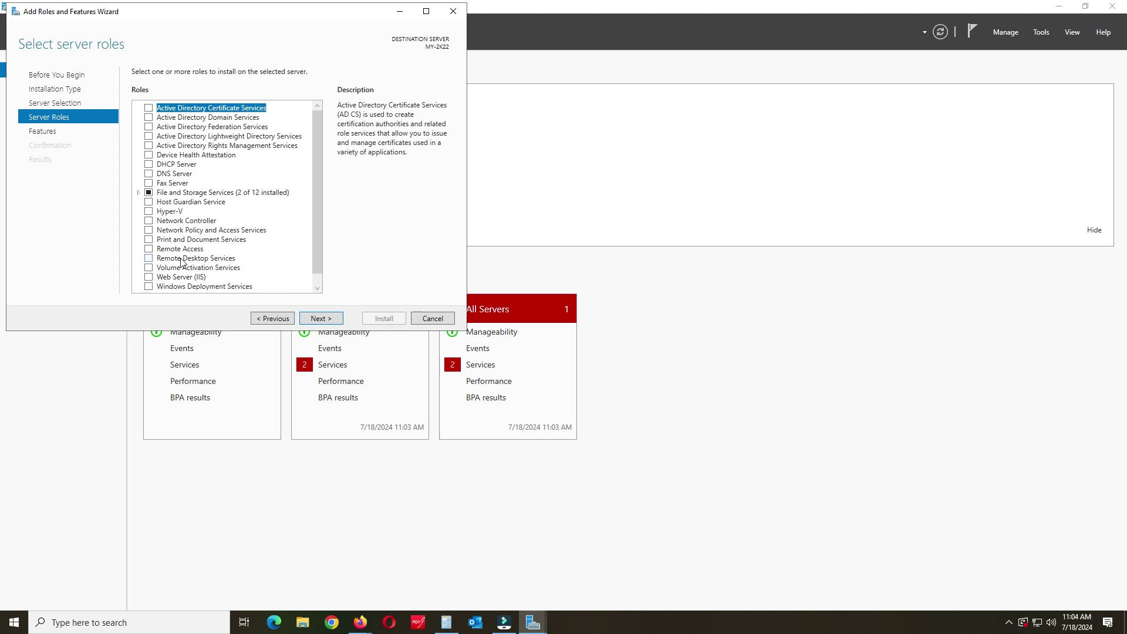
{"action": "left_click", "coordinate": [149, 259]}
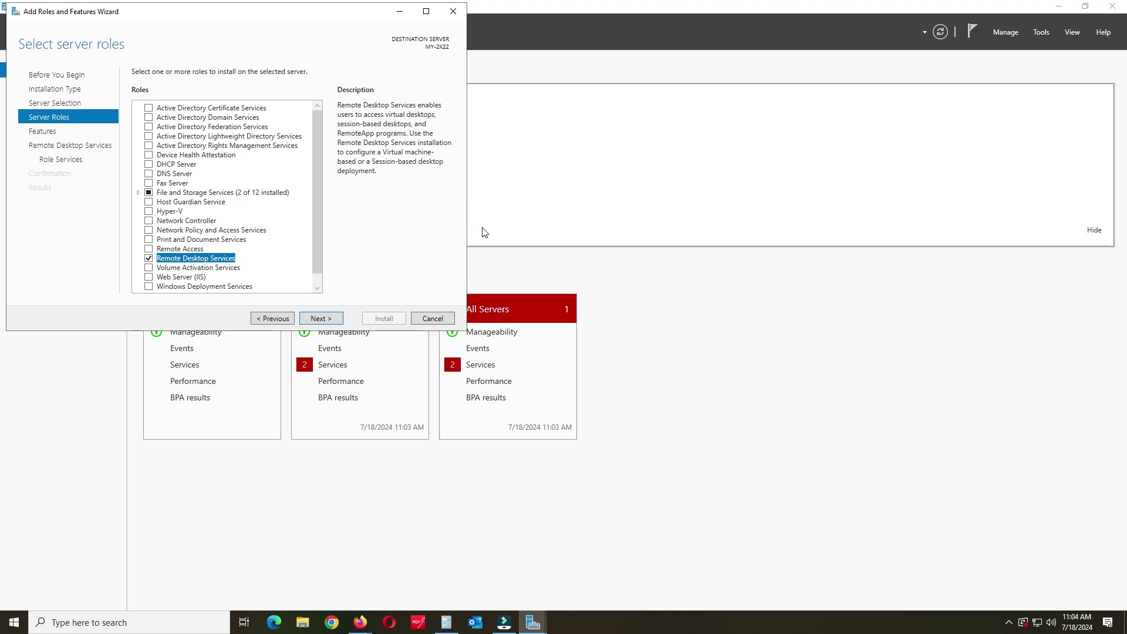
{"action": "left_click", "coordinate": [321, 319]}
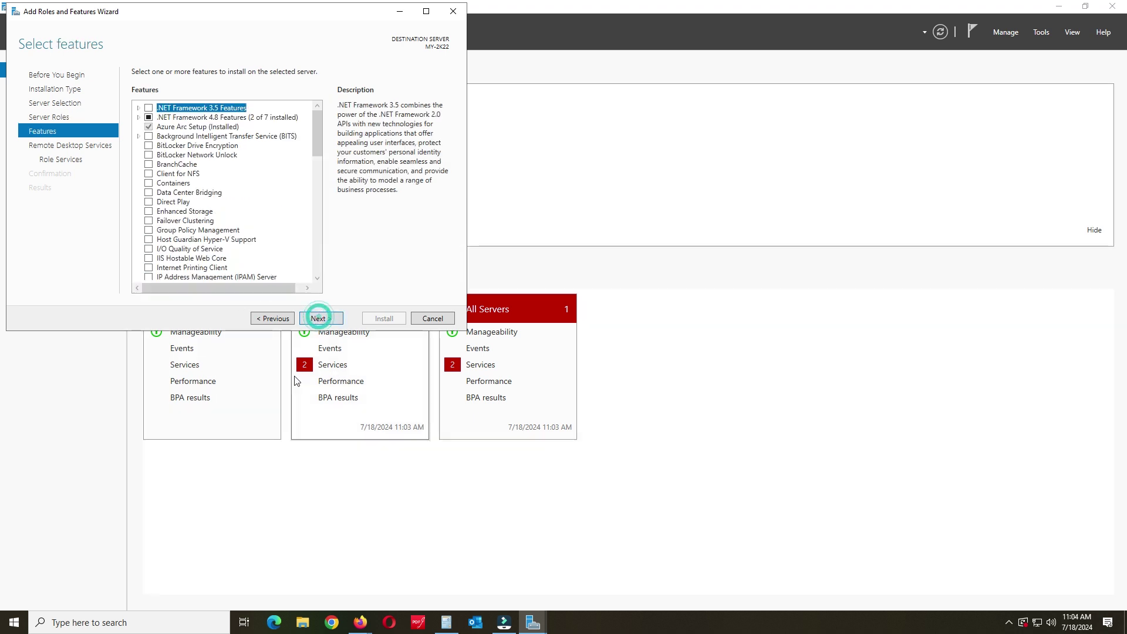
{"action": "left_click", "coordinate": [320, 320]}
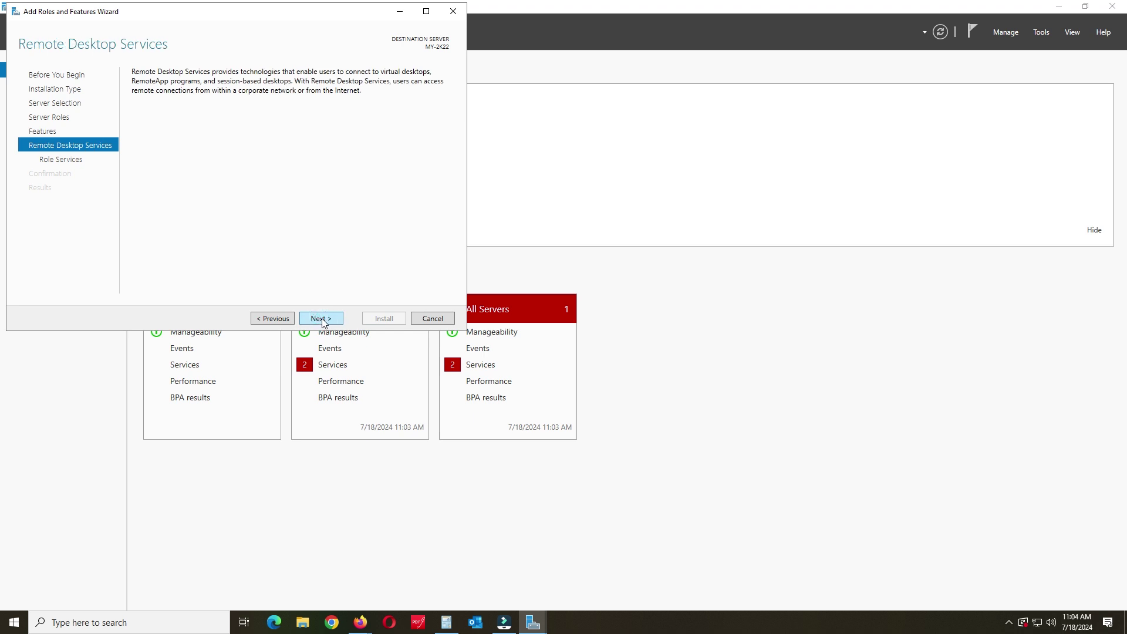
{"action": "left_click", "coordinate": [321, 318]}
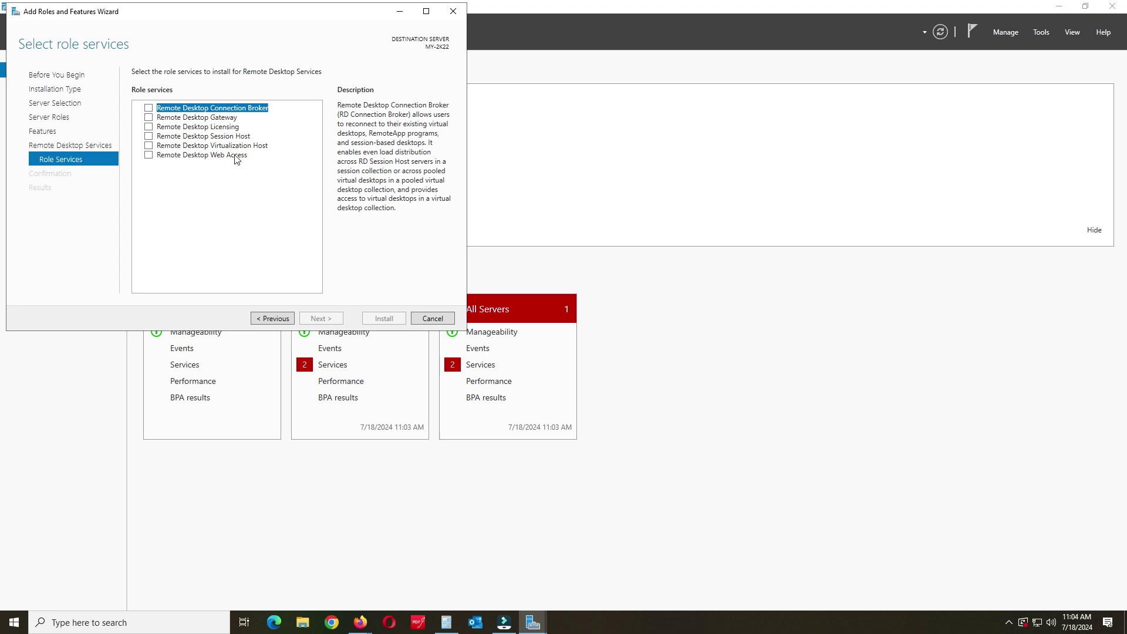
Step: Add RD Licensing, RD Gateway and RD Connection Broker with their required features
{"action": "left_click", "coordinate": [149, 126]}
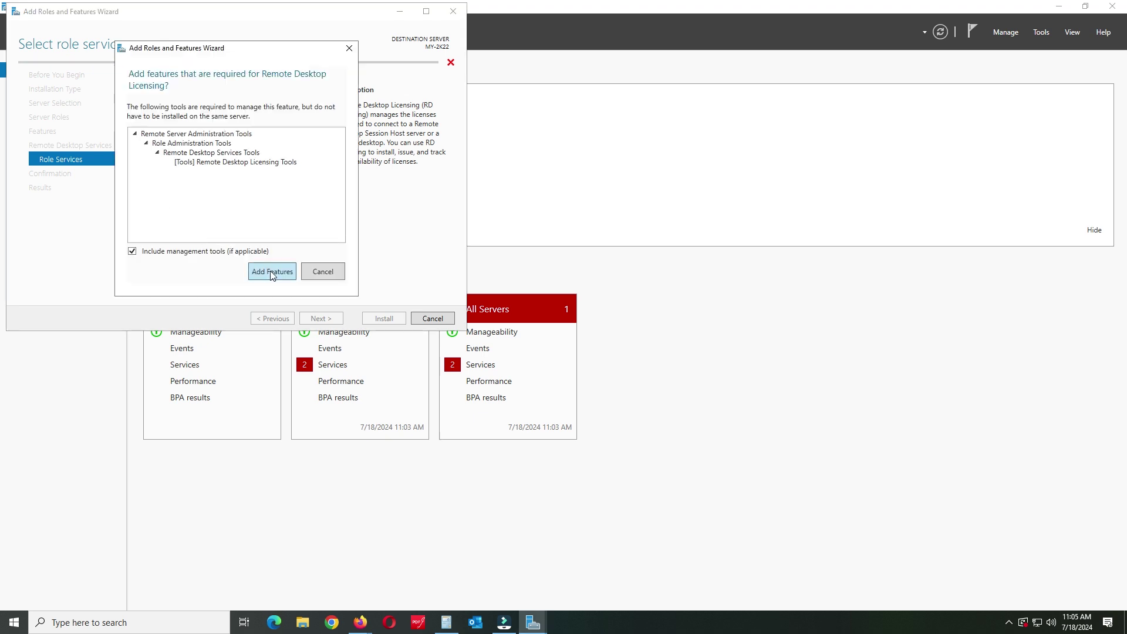
{"action": "left_click", "coordinate": [272, 271]}
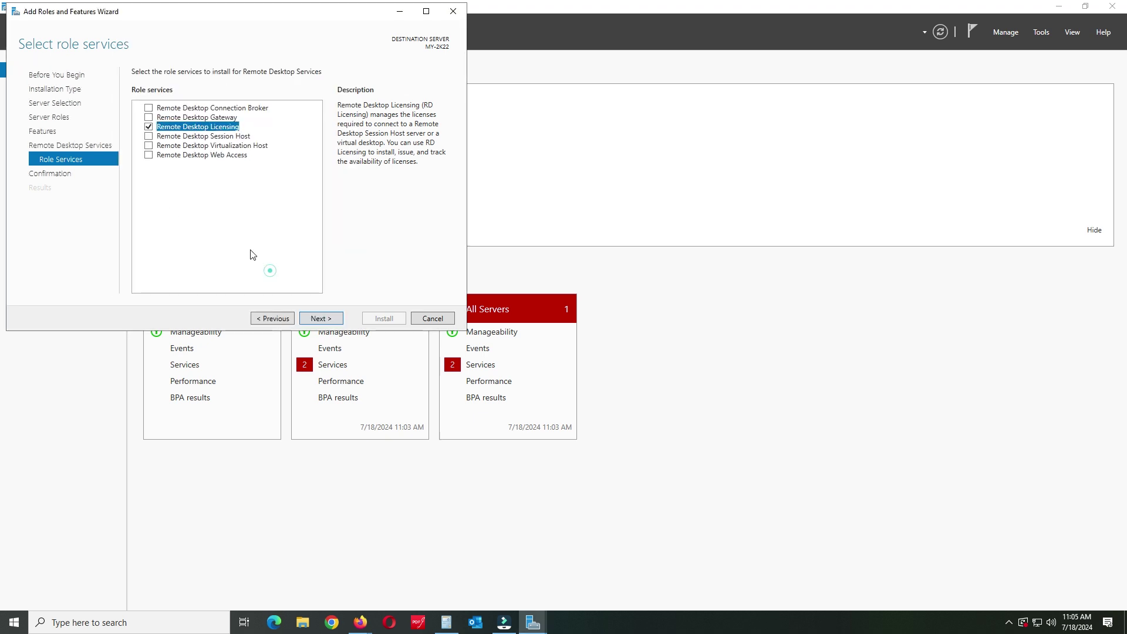
{"action": "left_click", "coordinate": [149, 118]}
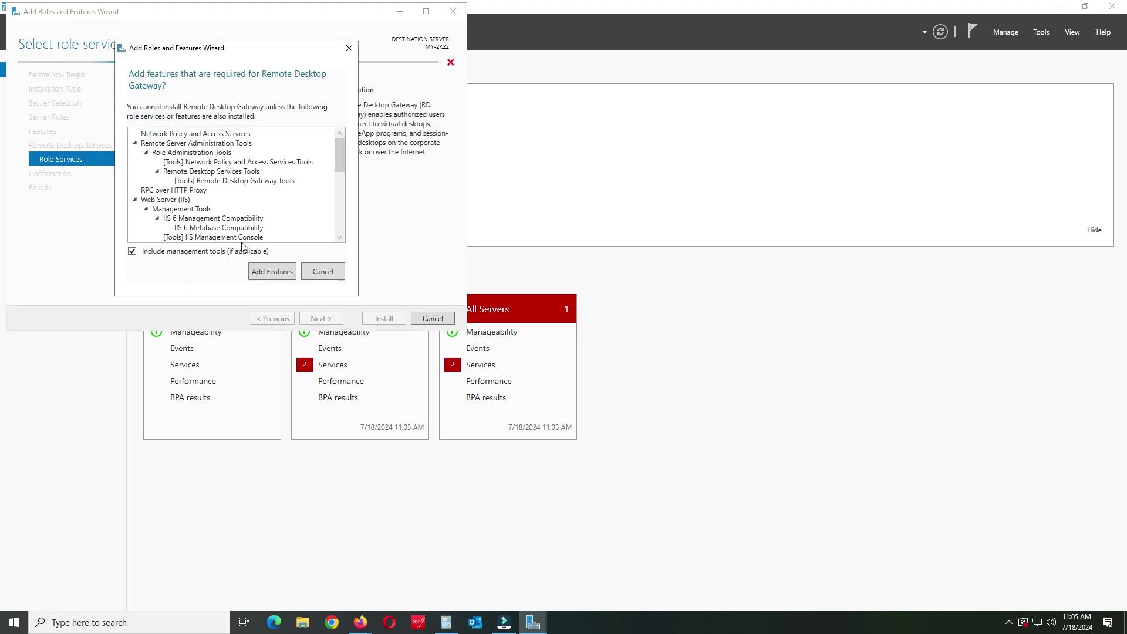
{"action": "left_click", "coordinate": [270, 272]}
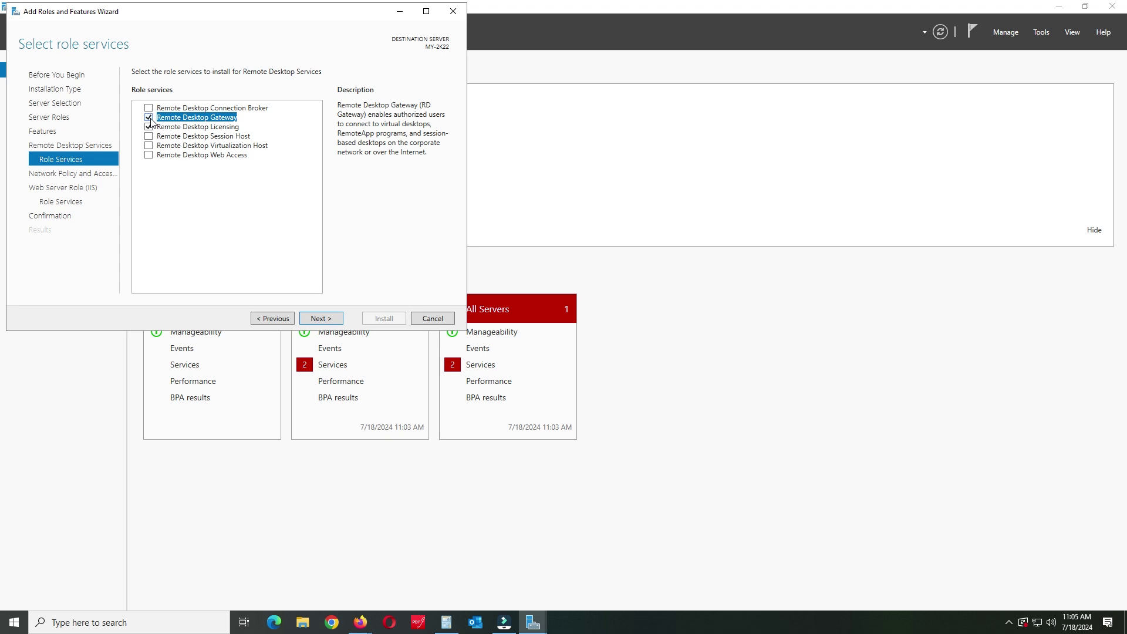
{"action": "left_click", "coordinate": [149, 109]}
{"action": "left_click", "coordinate": [272, 270]}
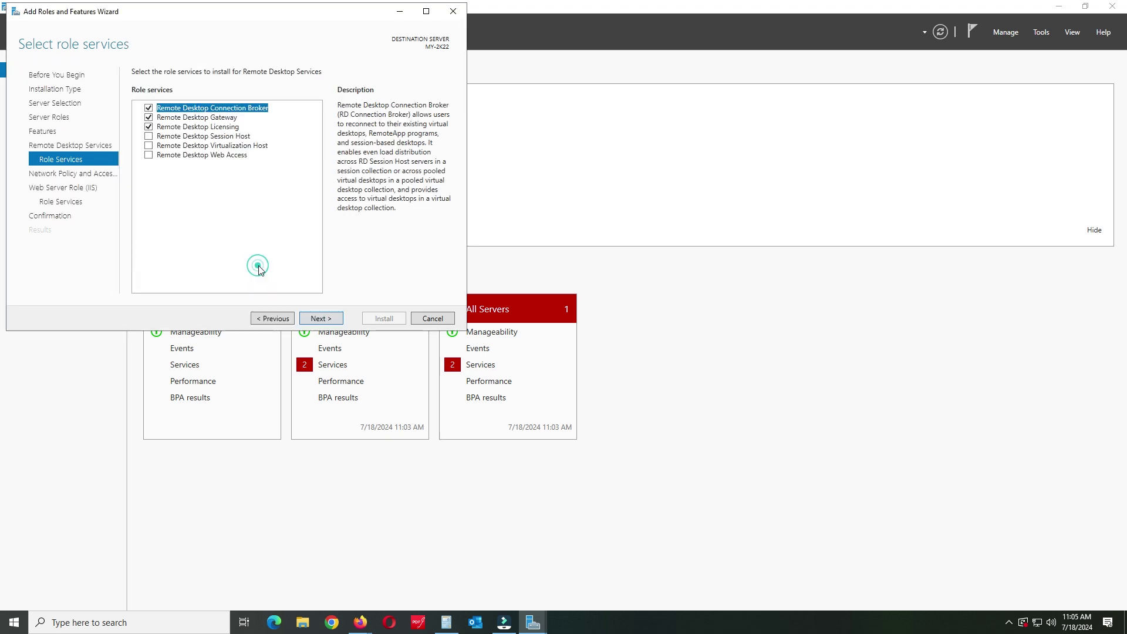
Step: Add RD Session Host, Virtualization Host and Web Access with their required features, then continue
{"action": "left_click", "coordinate": [148, 136]}
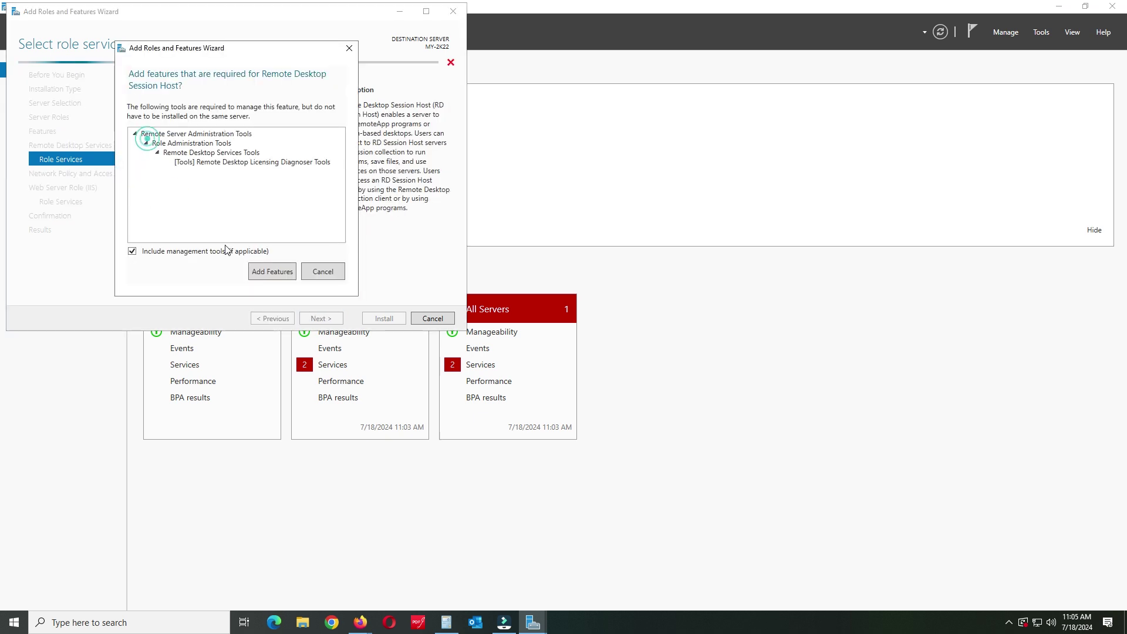
{"action": "left_click", "coordinate": [271, 272]}
{"action": "left_click", "coordinate": [149, 146]}
{"action": "left_click", "coordinate": [272, 271]}
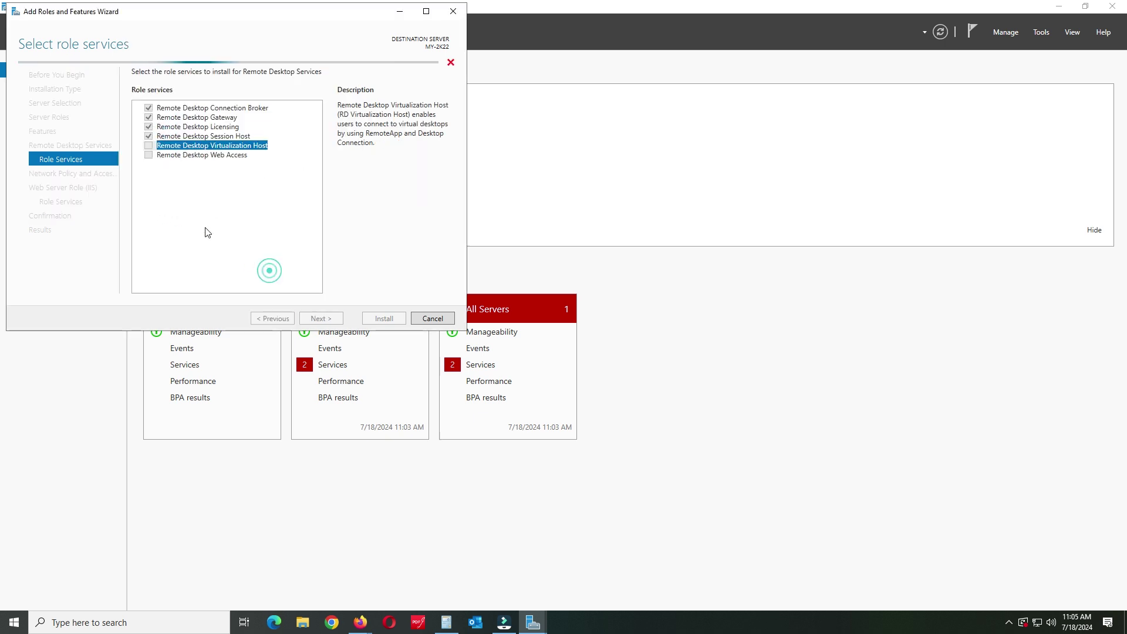
{"action": "left_click", "coordinate": [147, 154]}
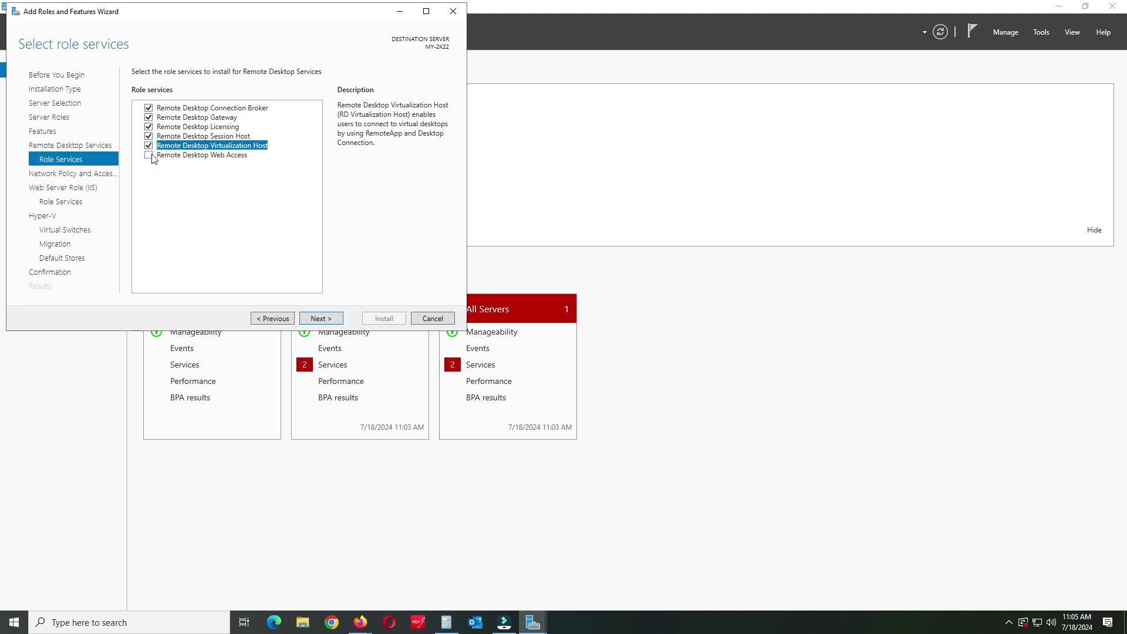
{"action": "left_click", "coordinate": [148, 155]}
{"action": "left_click", "coordinate": [272, 269]}
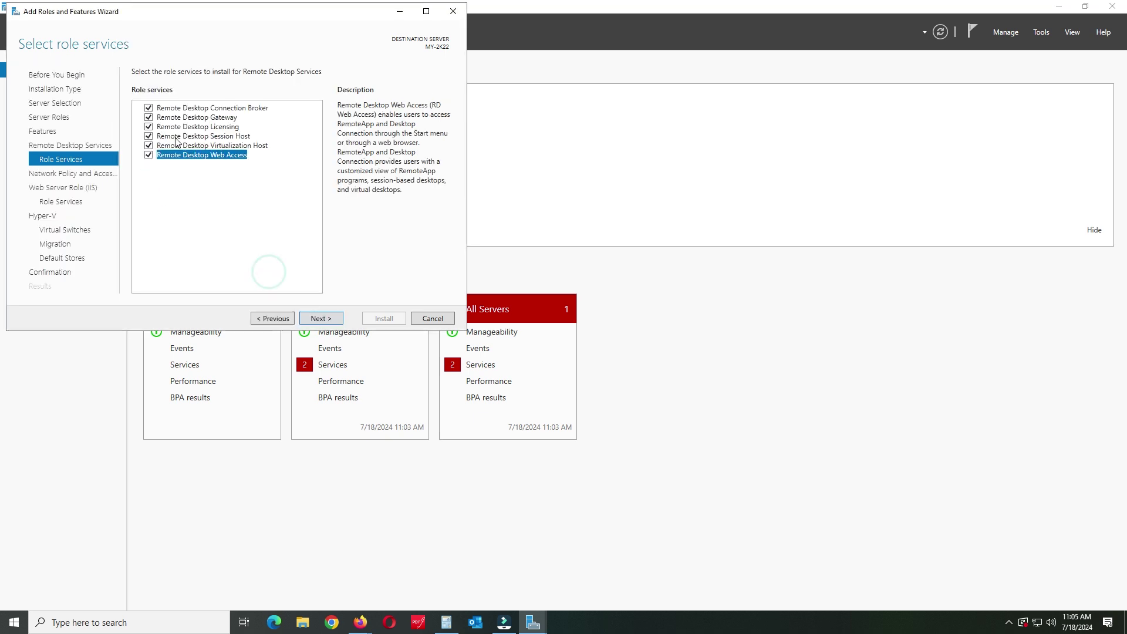
{"action": "left_click", "coordinate": [320, 318]}
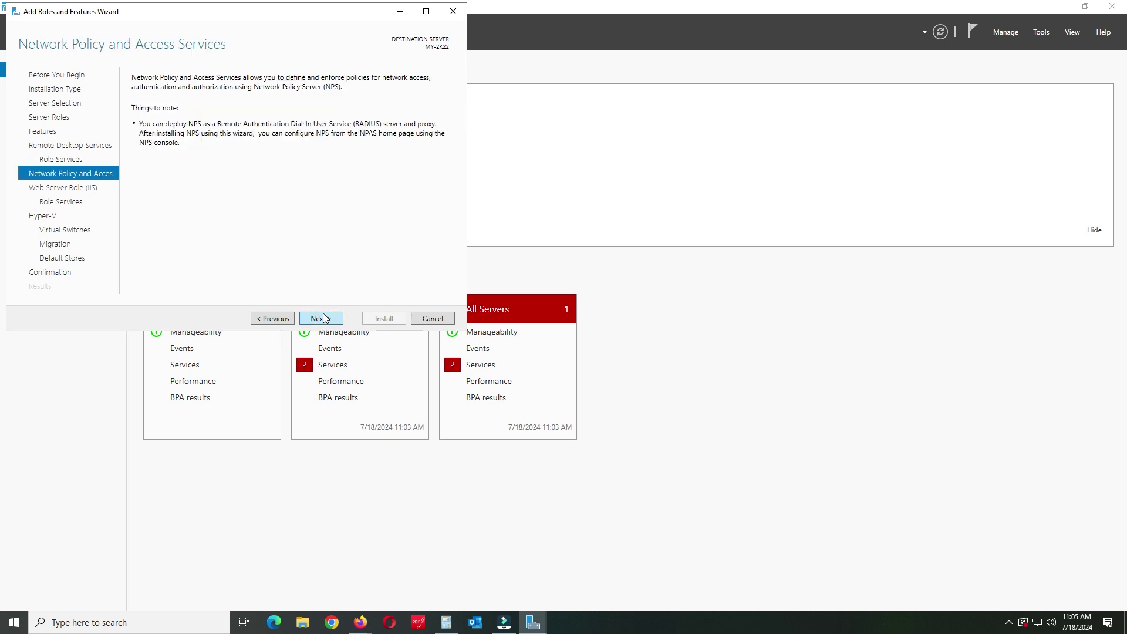
Step: Accept the defaults on the Network Policy, Web Server and Hyper-V overview pages
{"action": "left_click", "coordinate": [321, 318]}
{"action": "left_click", "coordinate": [320, 320]}
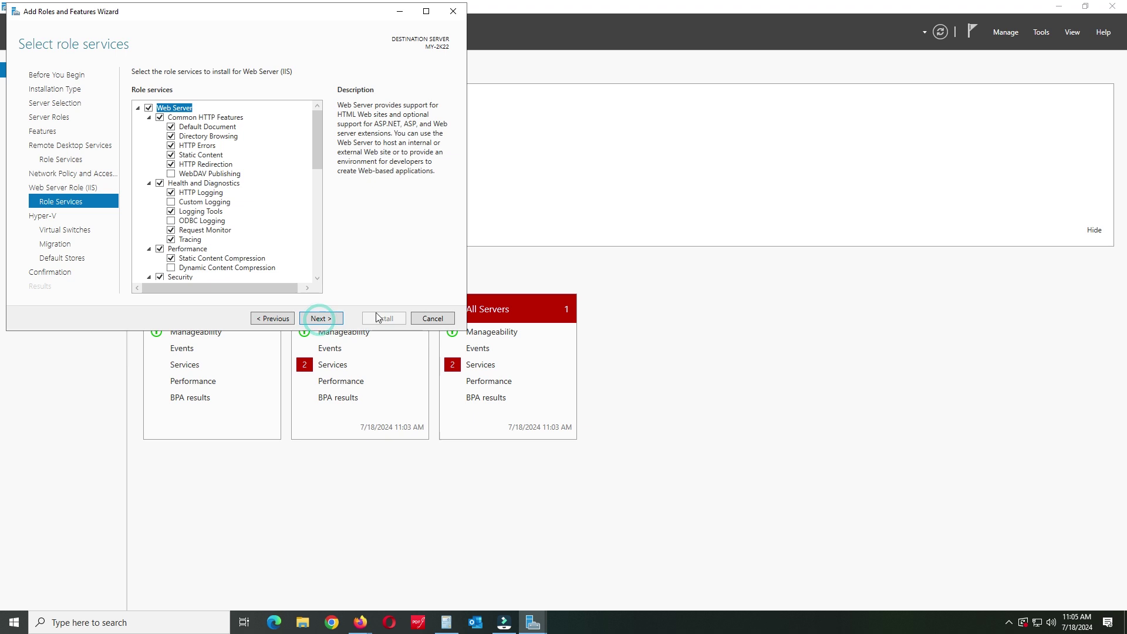
{"action": "left_click", "coordinate": [322, 320]}
{"action": "left_click", "coordinate": [325, 319]}
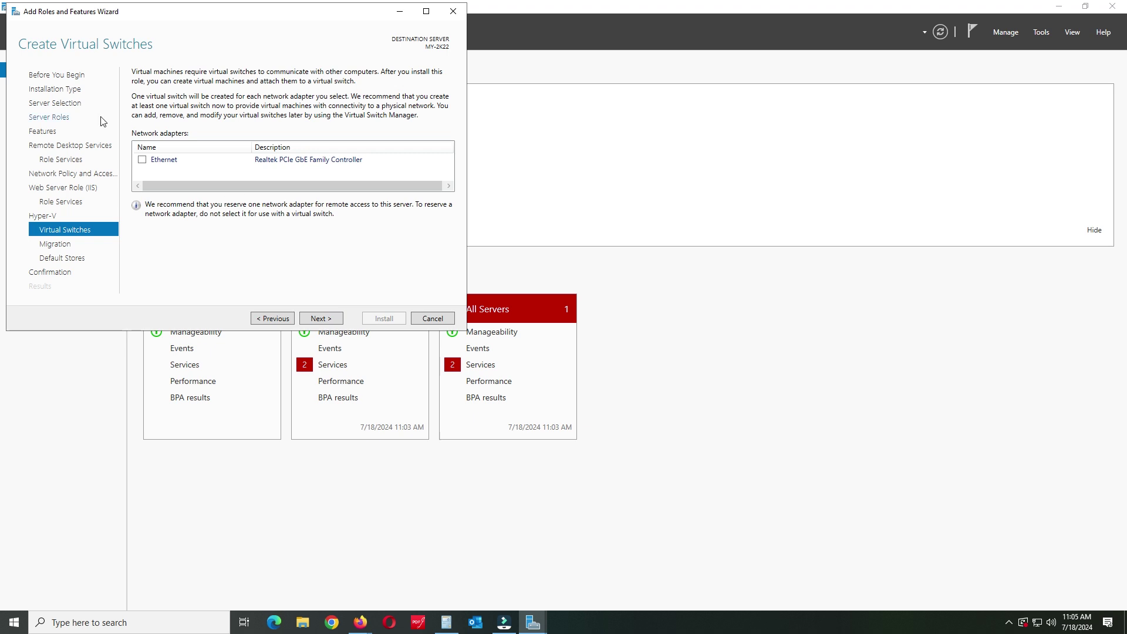
Step: Create a Hyper-V virtual switch on the Ethernet adapter and allow live migrations
{"action": "left_click", "coordinate": [143, 160]}
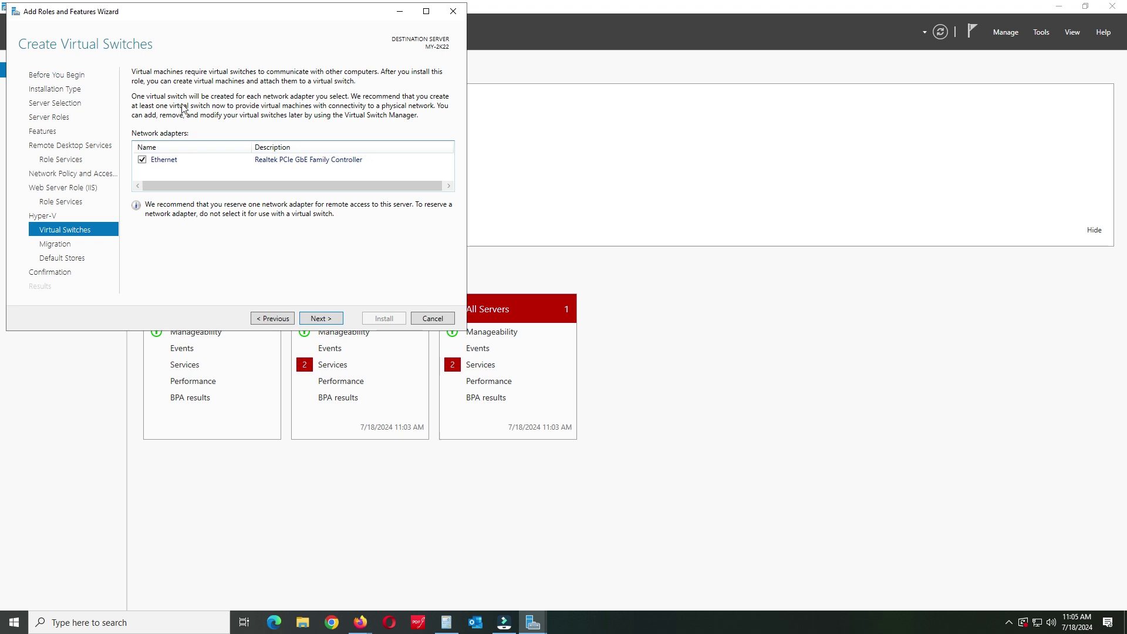
{"action": "left_click", "coordinate": [318, 318]}
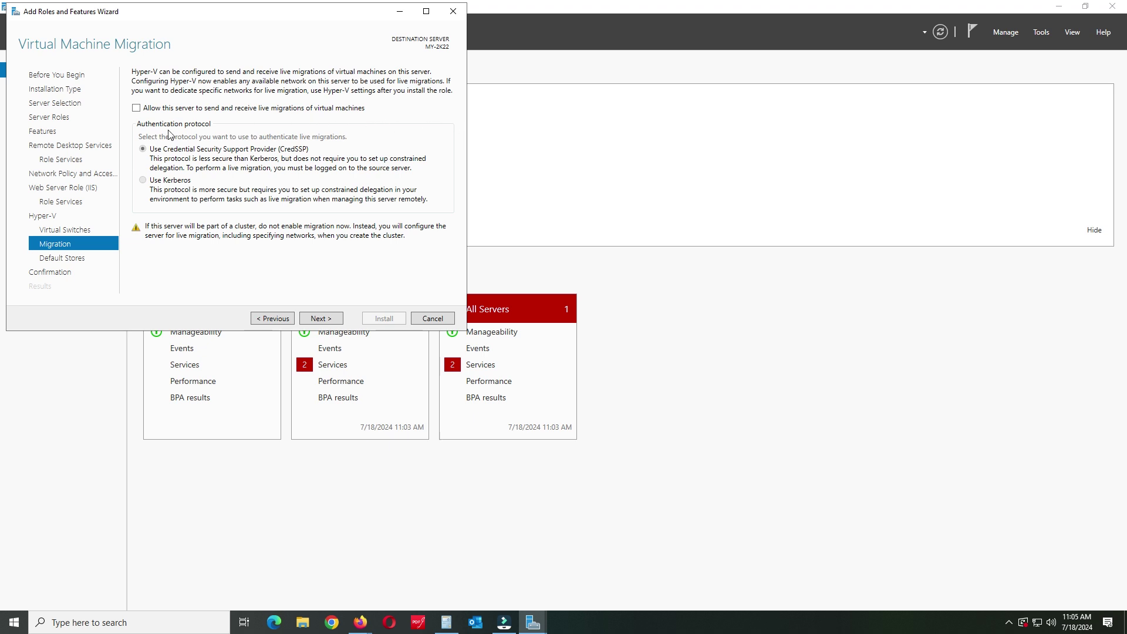
{"action": "left_click", "coordinate": [136, 108]}
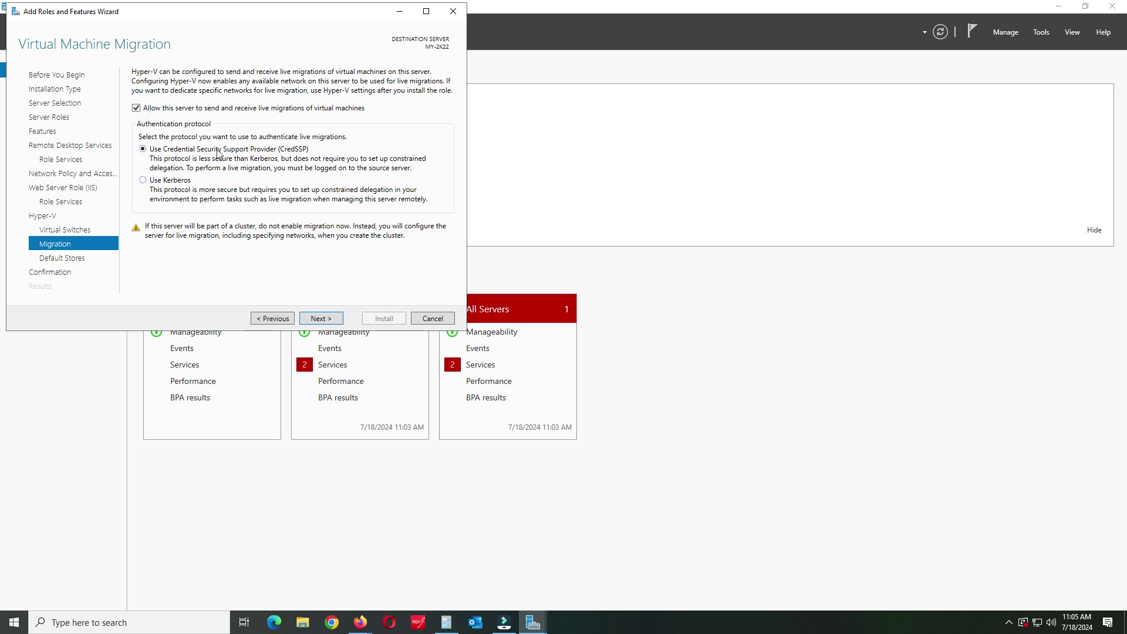
{"action": "left_click", "coordinate": [329, 319]}
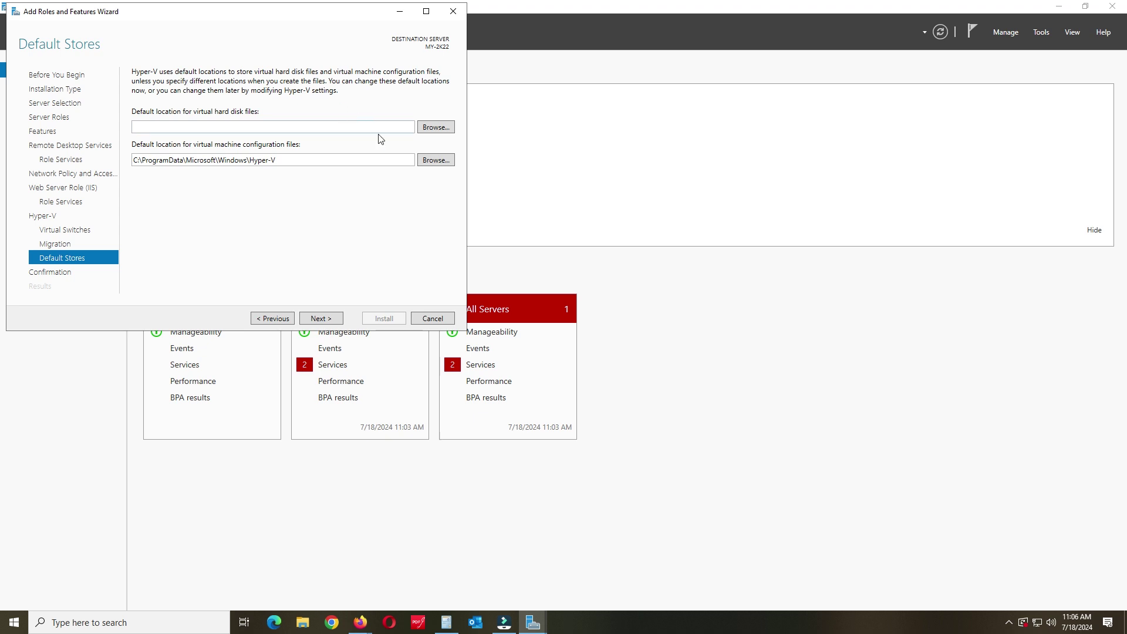
Step: Set the default virtual hard disk folder to Local Disk C:\ and go to confirmation
{"action": "left_click", "coordinate": [436, 127]}
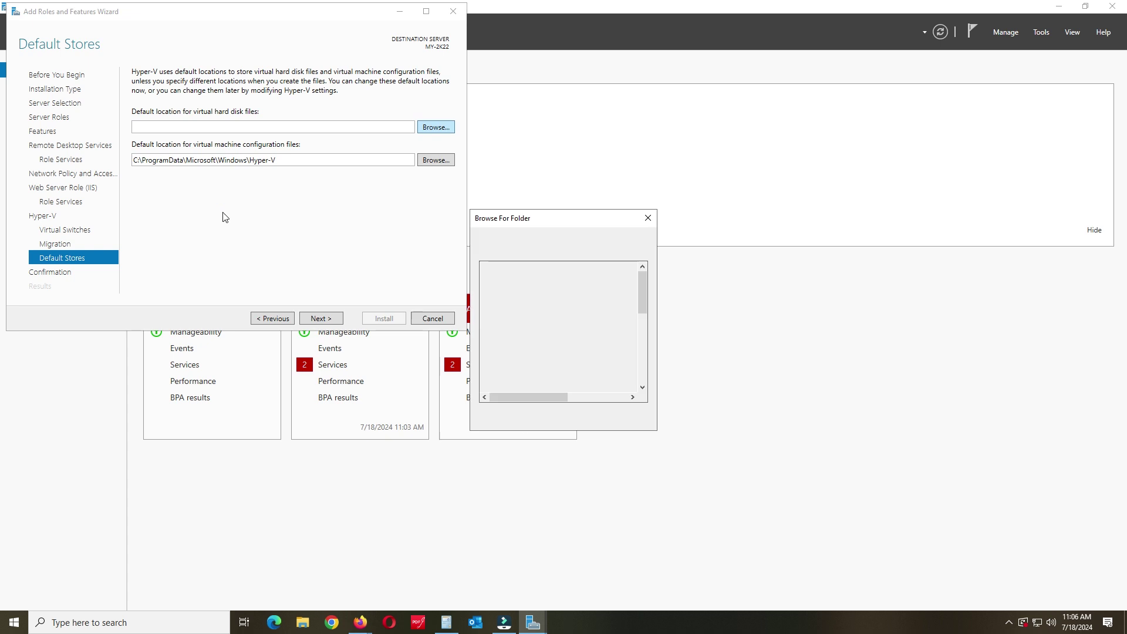
{"action": "scroll", "coordinate": [560, 378], "scroll_direction": "down", "scroll_amount": 3}
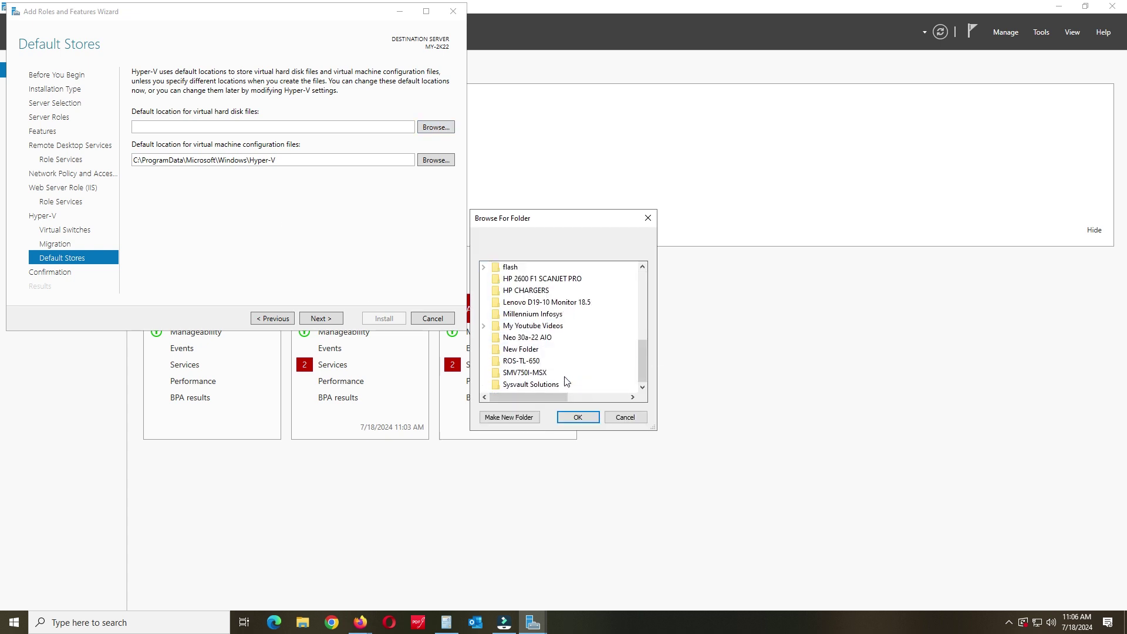
{"action": "scroll", "coordinate": [565, 381], "scroll_direction": "up", "scroll_amount": 3}
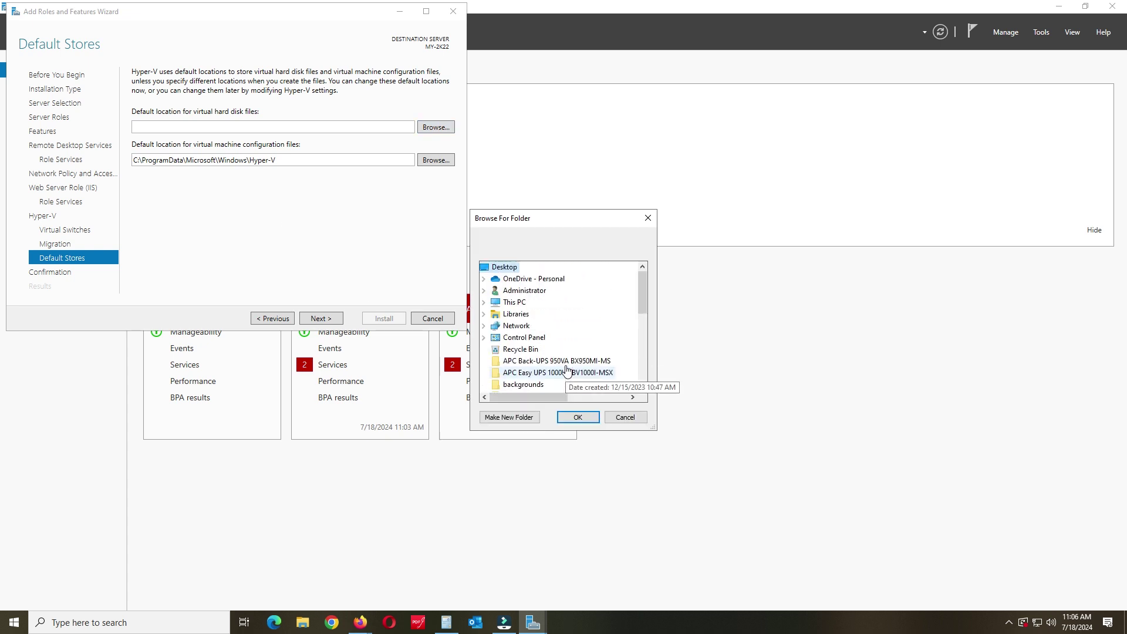
{"action": "double_click", "coordinate": [496, 302]}
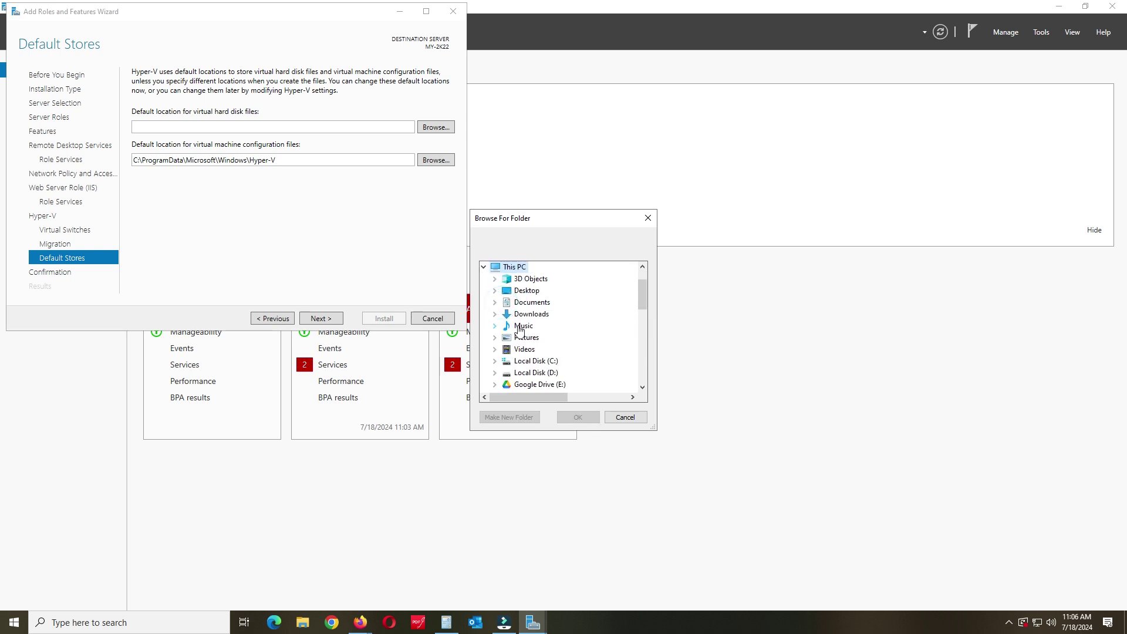
{"action": "double_click", "coordinate": [531, 361]}
{"action": "left_click", "coordinate": [528, 370]}
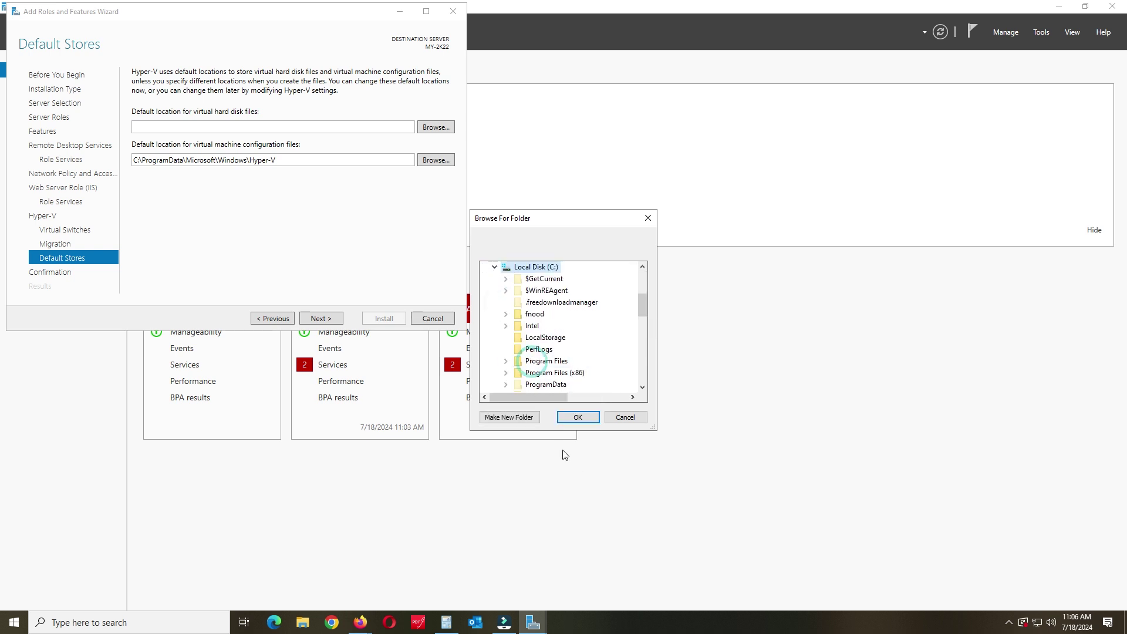
{"action": "left_click", "coordinate": [577, 417]}
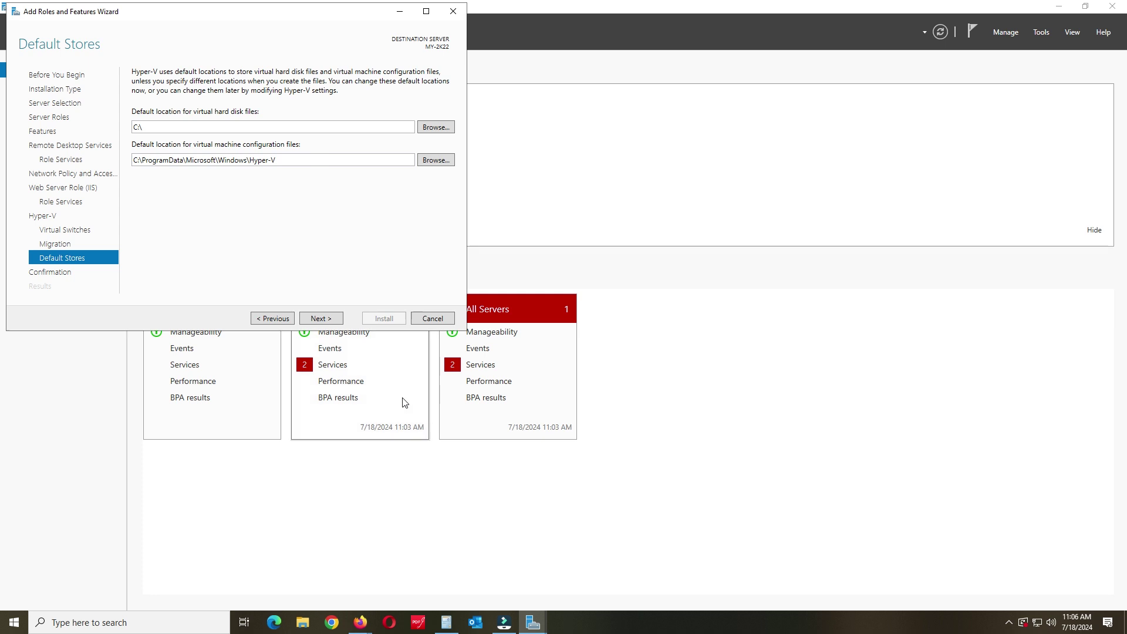
{"action": "left_click", "coordinate": [328, 320]}
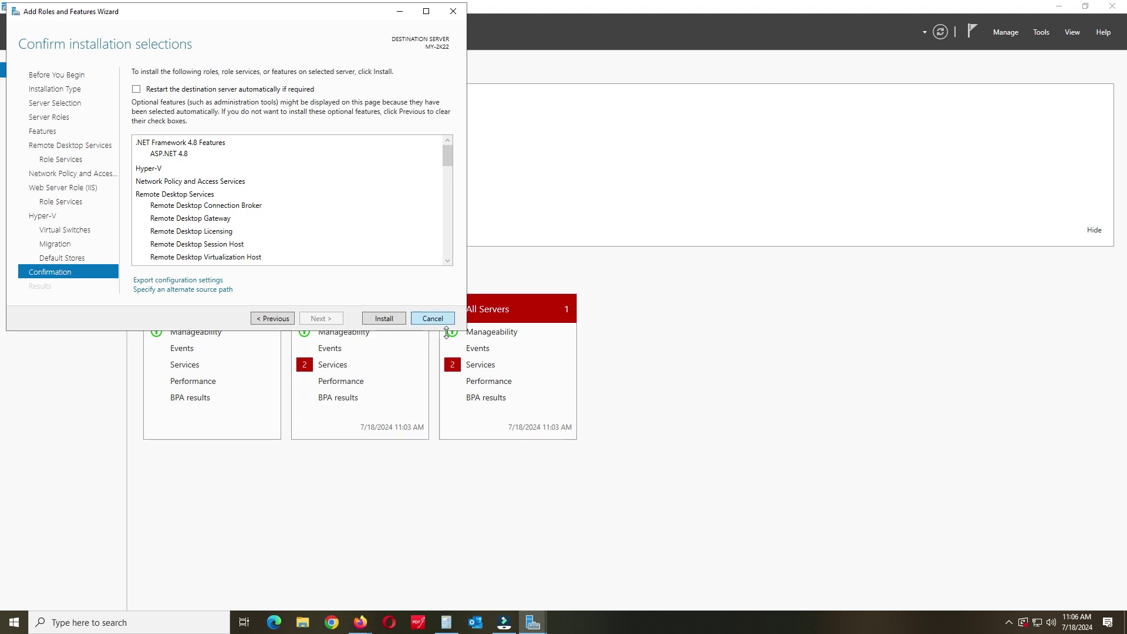
Step: Install the selected roles and features, then check the notification-area icons after restart
{"action": "left_click", "coordinate": [382, 318]}
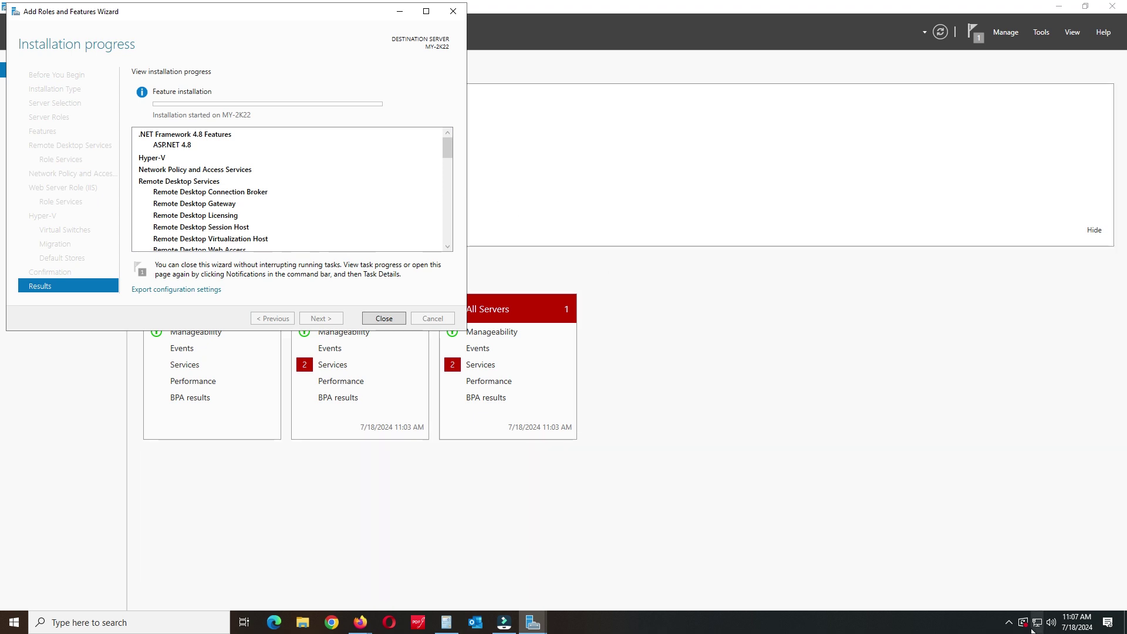
{"action": "left_click", "coordinate": [1008, 622]}
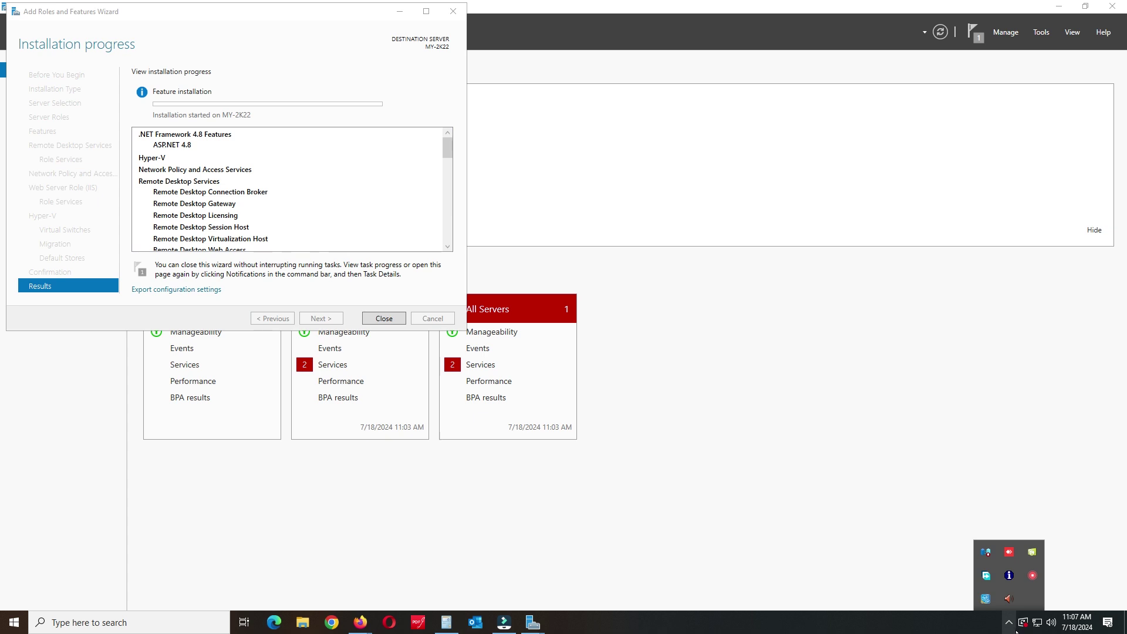
{"action": "right_click", "coordinate": [1032, 576]}
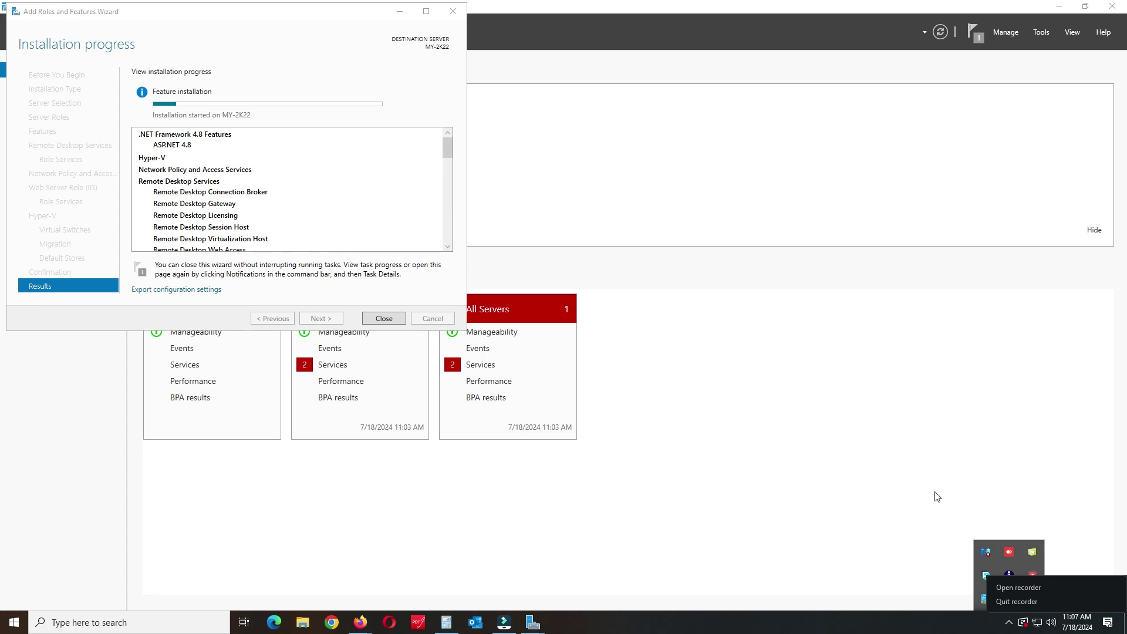
{"action": "left_click", "coordinate": [834, 424]}
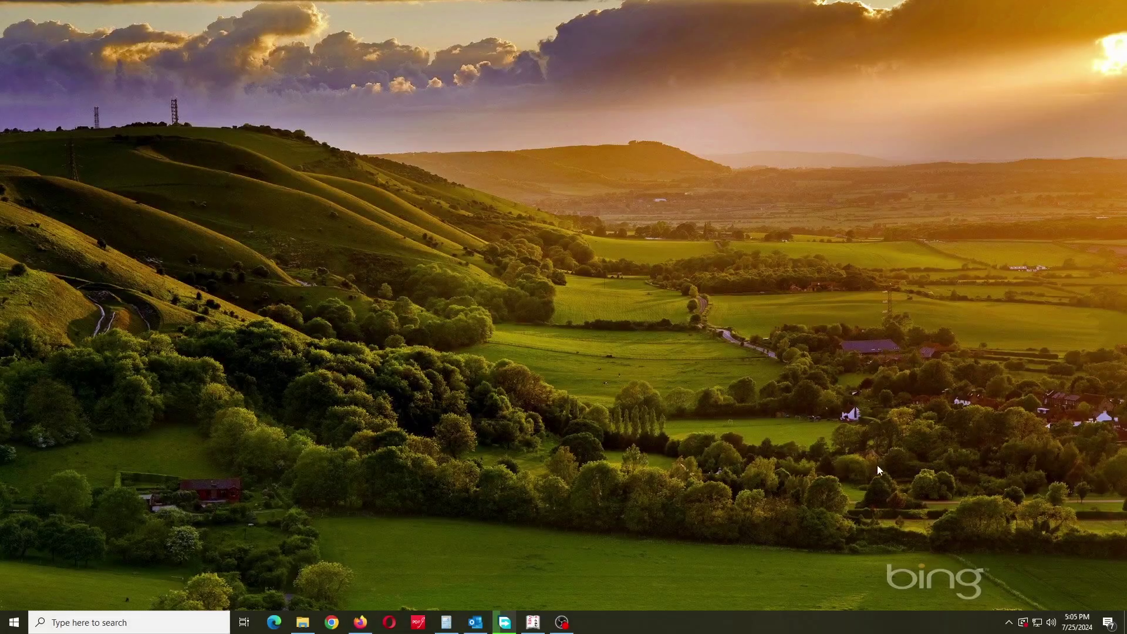
Step: After the restart, launch Server Manager from the Start menu
{"action": "left_click", "coordinate": [1007, 623]}
{"action": "left_click", "coordinate": [749, 392]}
{"action": "left_click", "coordinate": [13, 625]}
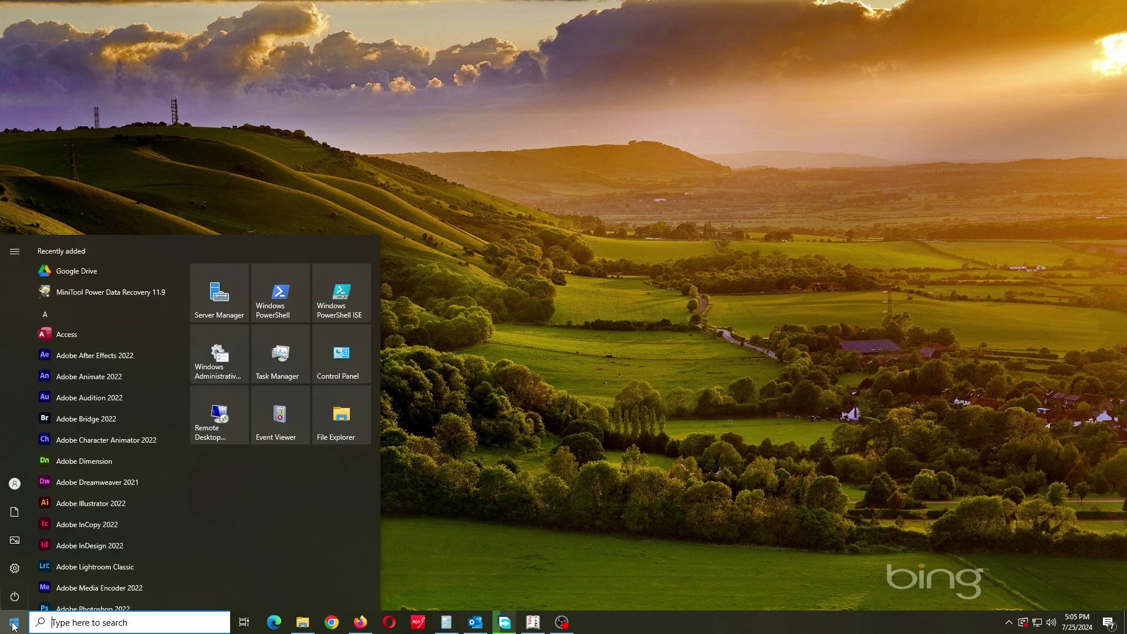
{"action": "left_click", "coordinate": [229, 305]}
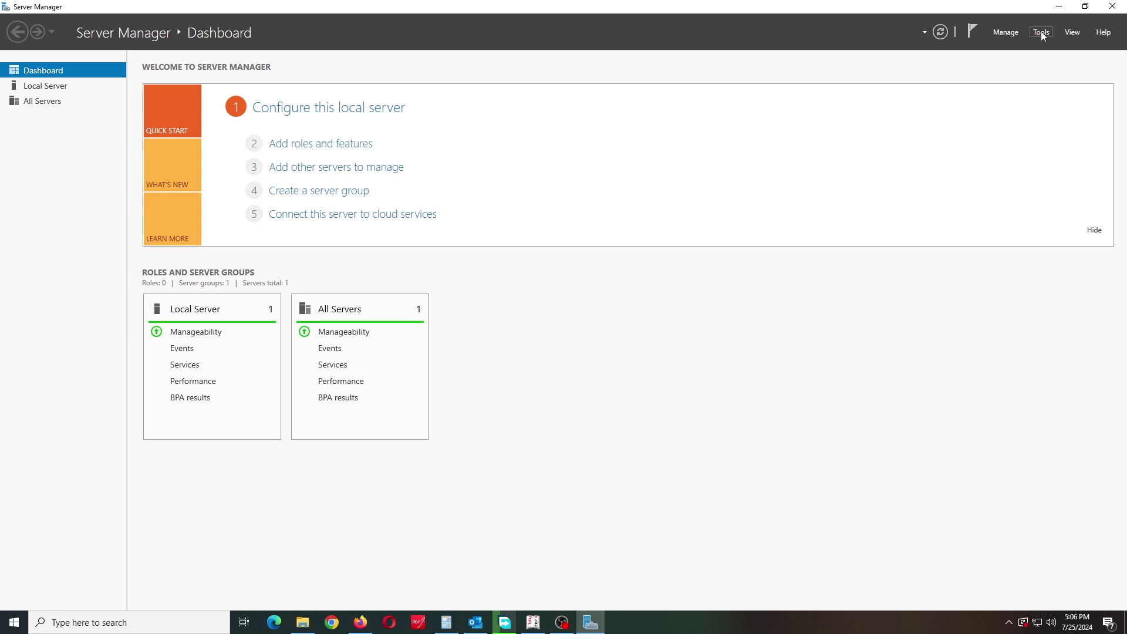
Step: Show the Remote Desktop Services submenu under Server Manager's Tools menu
{"action": "left_click", "coordinate": [1041, 32]}
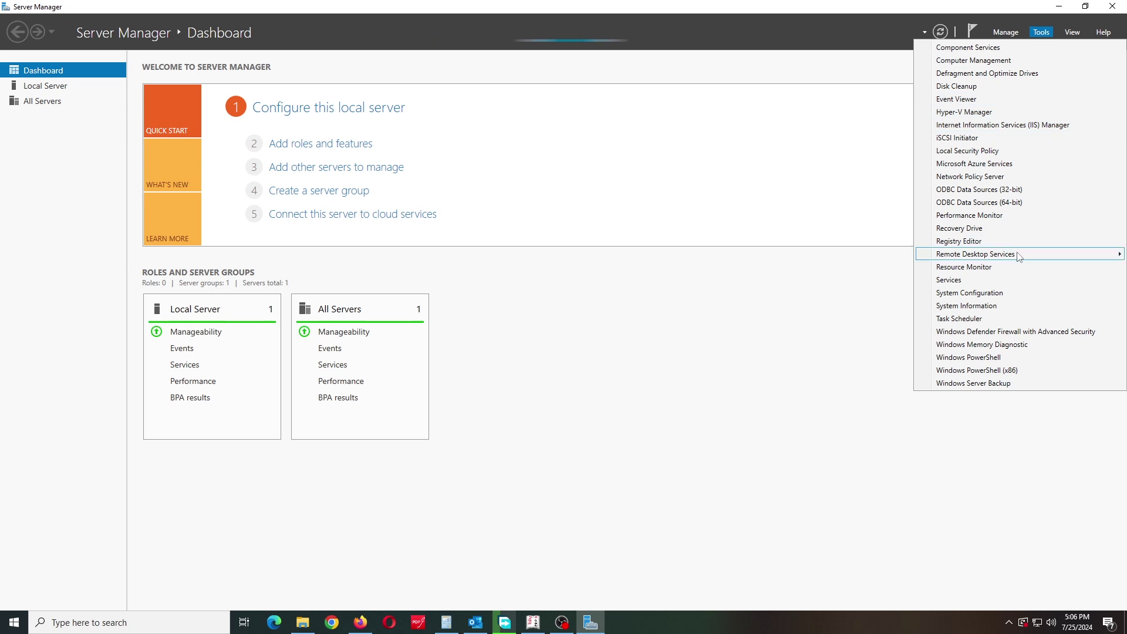
{"action": "mouse_move", "coordinate": [997, 254]}
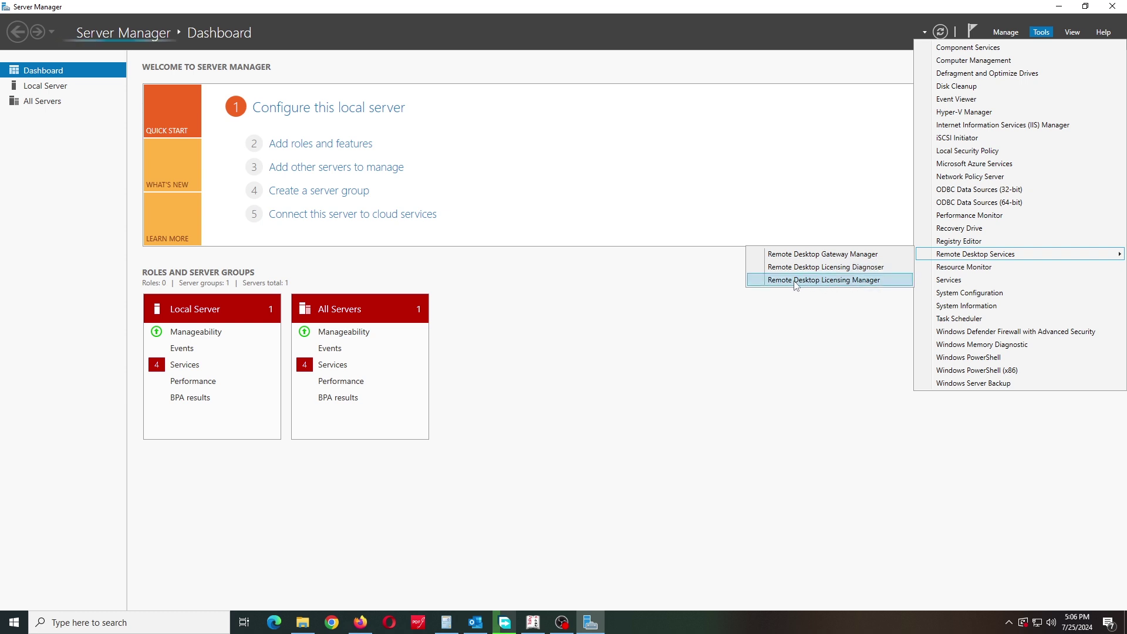
Step: Launch Remote Desktop Licensing Manager, dismiss its cannot-connect error, and close it
{"action": "left_click", "coordinate": [670, 281]}
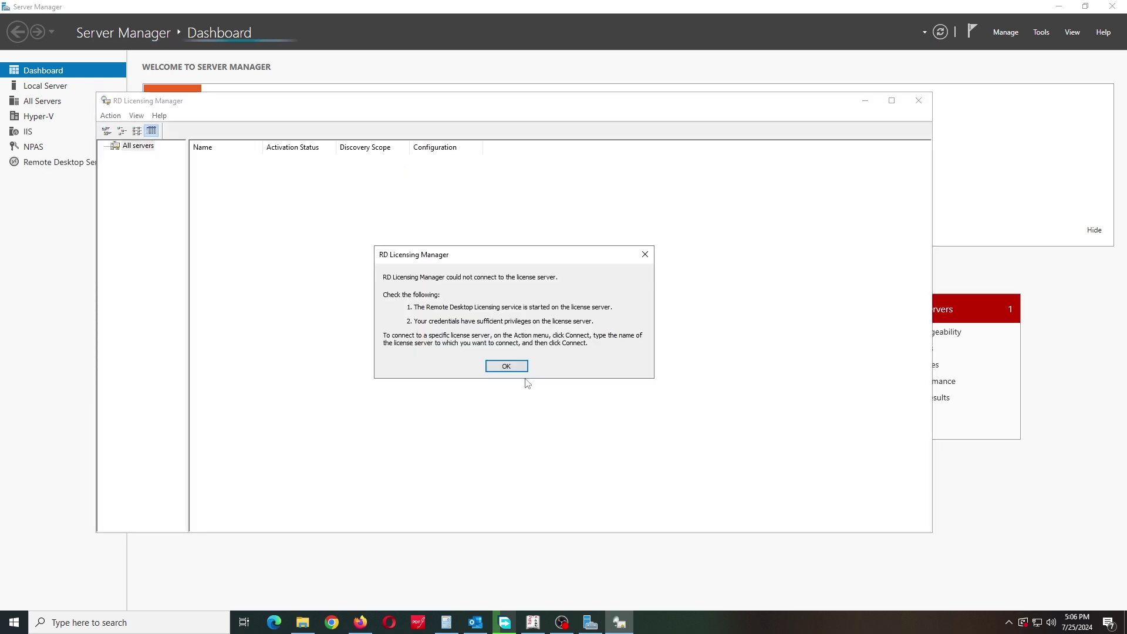
{"action": "left_click", "coordinate": [494, 368]}
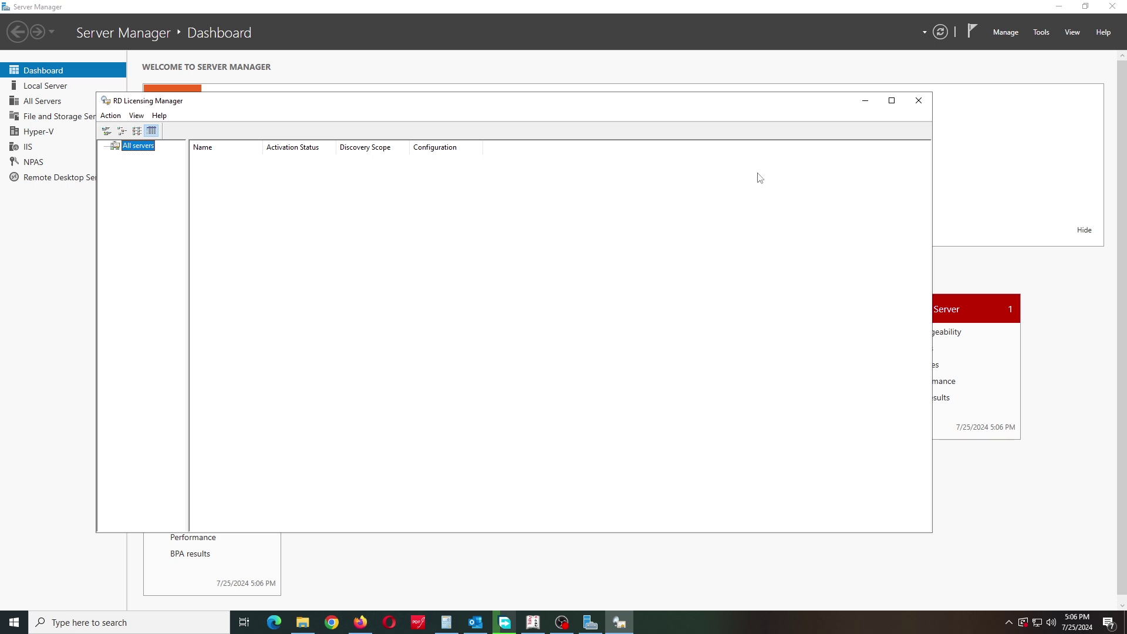
{"action": "left_click", "coordinate": [919, 100]}
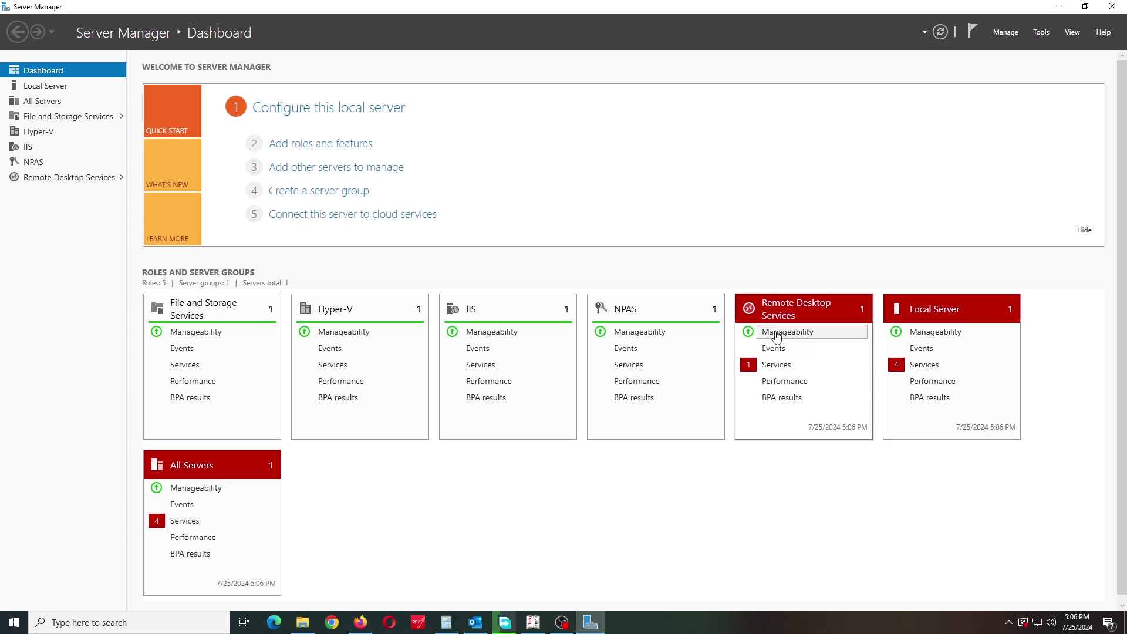
{"action": "left_click", "coordinate": [807, 377]}
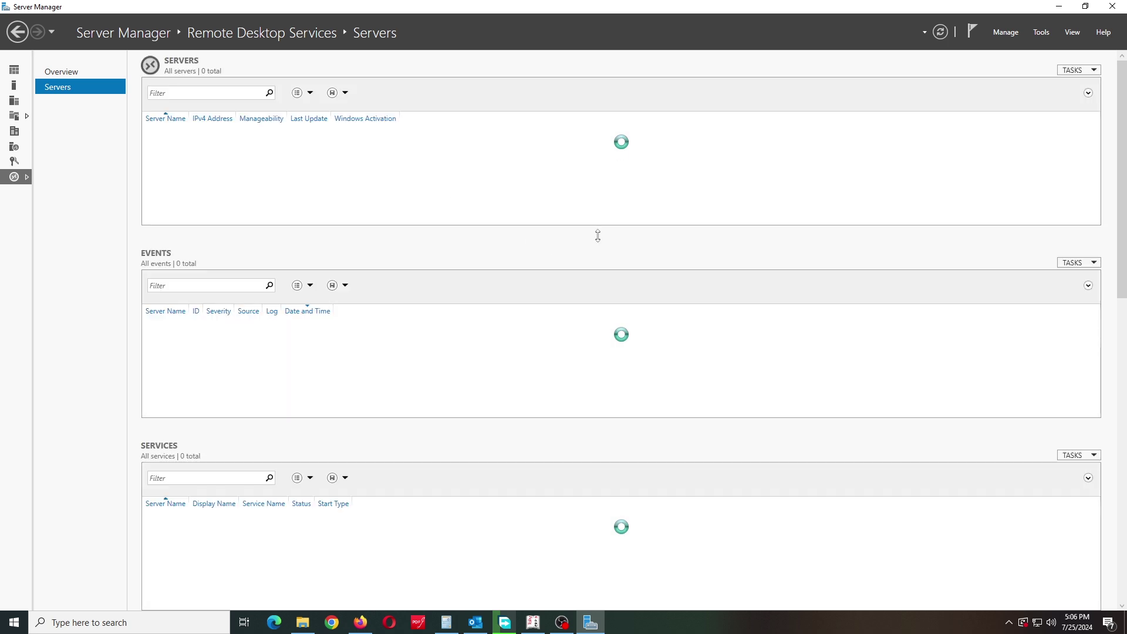
{"action": "scroll", "coordinate": [453, 384], "scroll_direction": "down", "scroll_amount": 10}
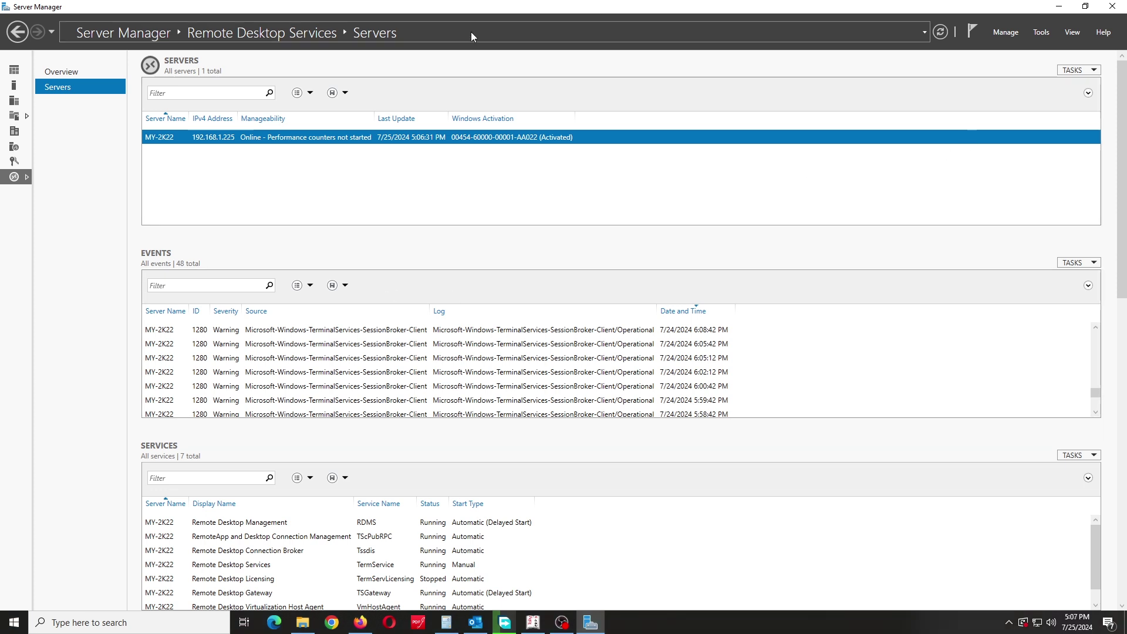
{"action": "left_click", "coordinate": [18, 32]}
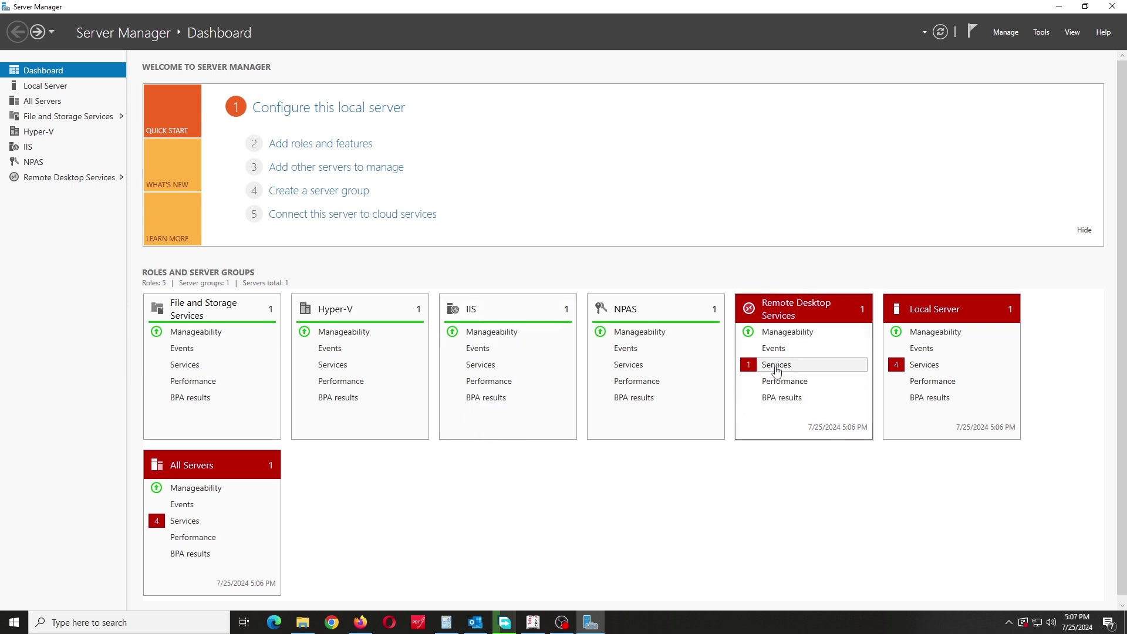
{"action": "left_click", "coordinate": [774, 370]}
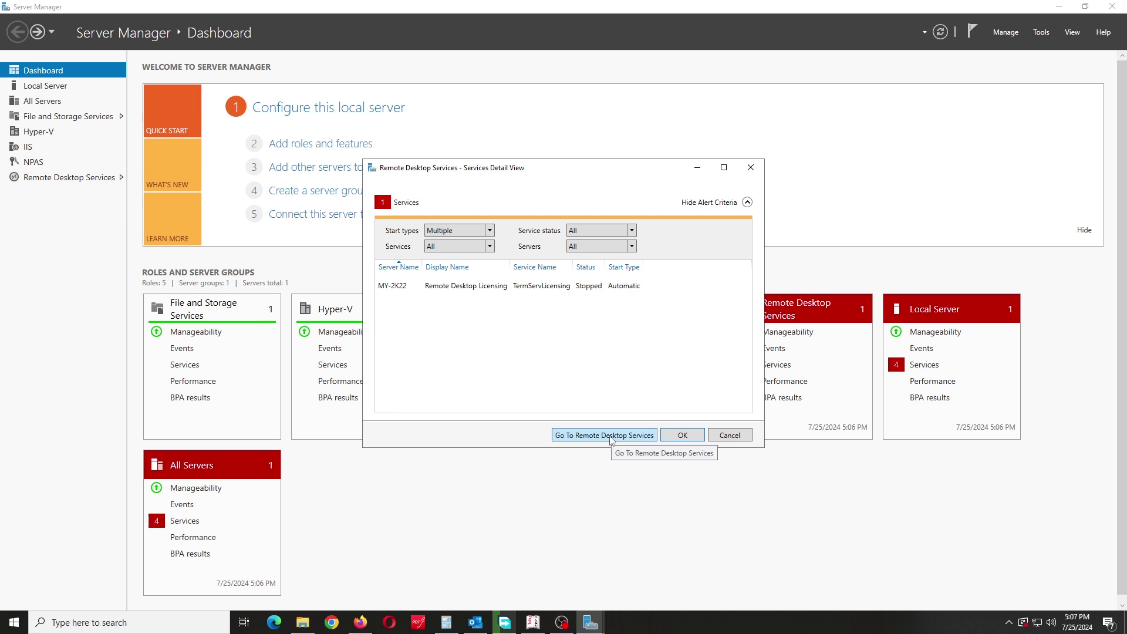
{"action": "left_click", "coordinate": [611, 440]}
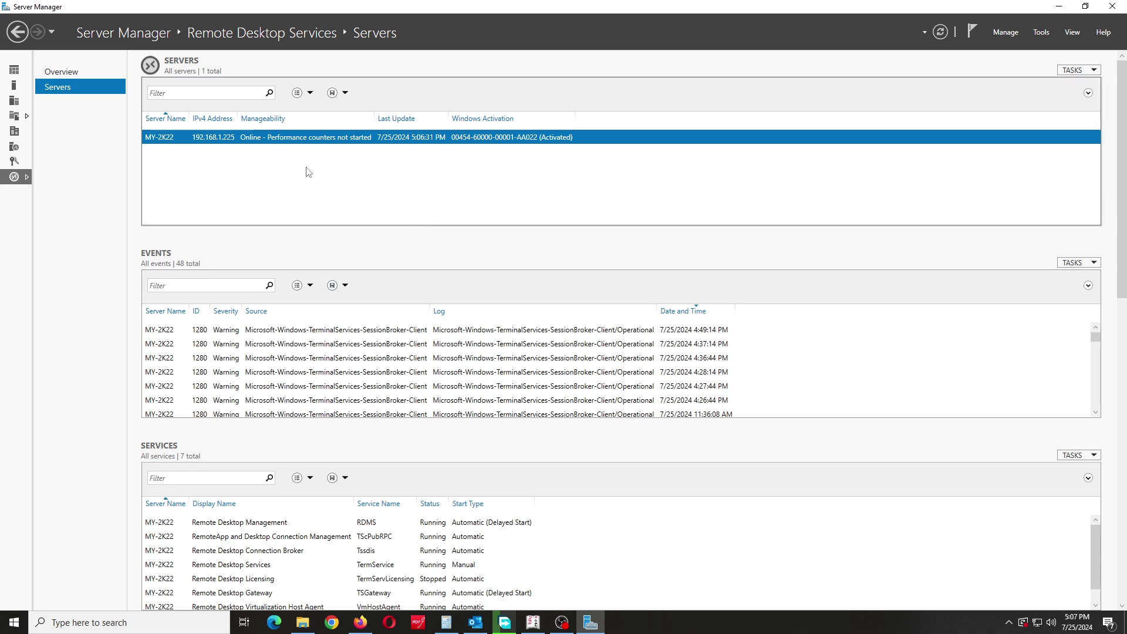
{"action": "right_click", "coordinate": [278, 138]}
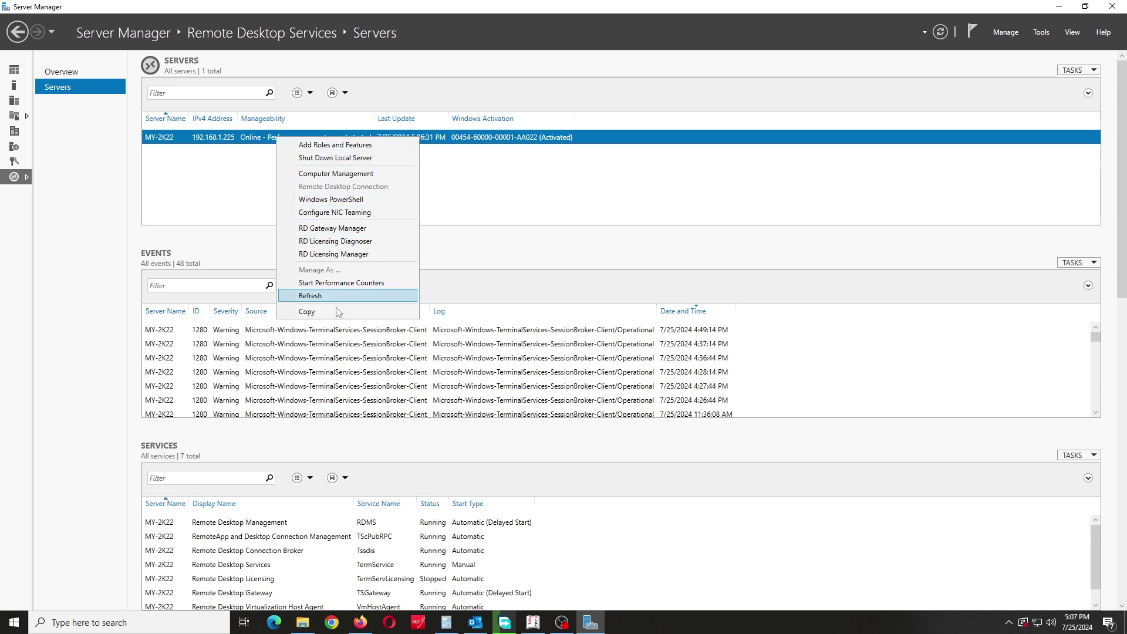
{"action": "left_click", "coordinate": [333, 284]}
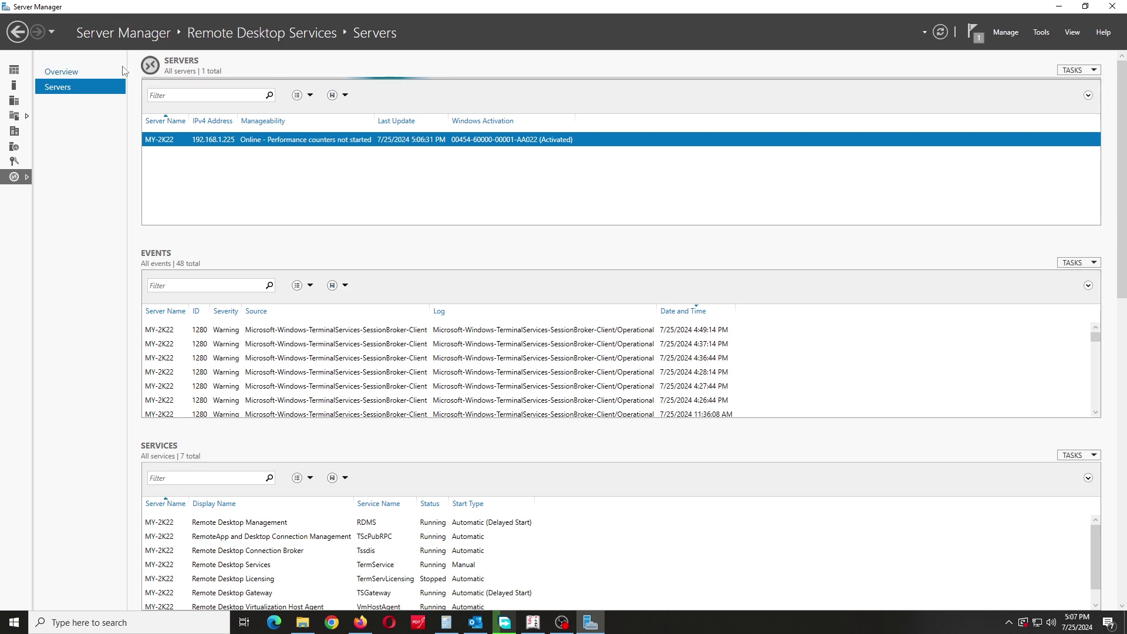
{"action": "left_click", "coordinate": [17, 32]}
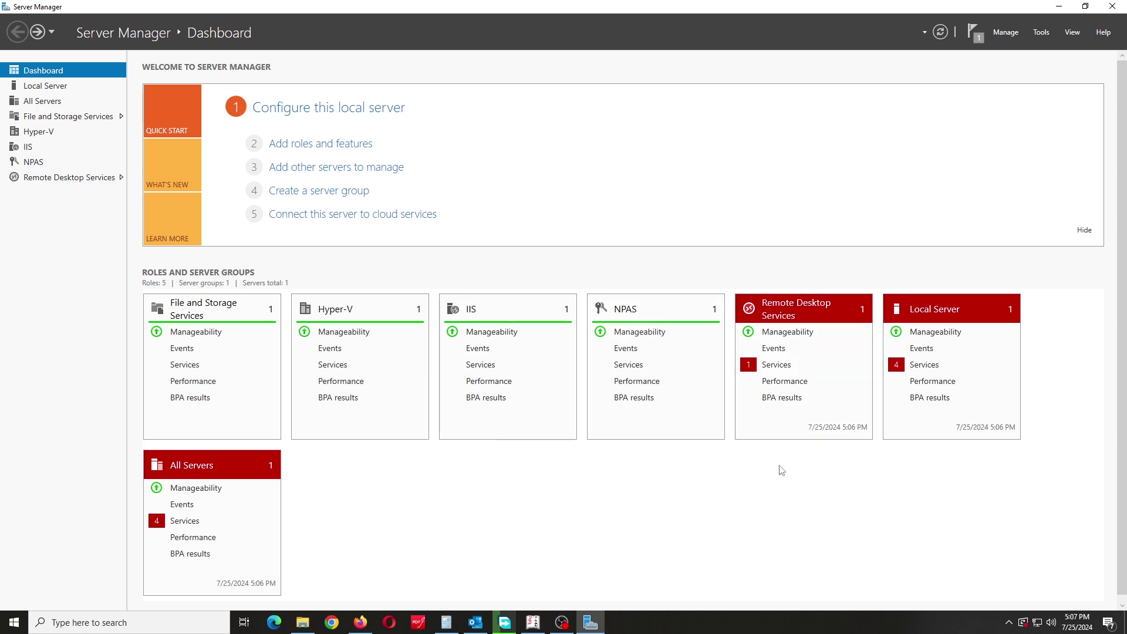
Step: Reopen RD Licensing Manager, dismiss the connection error, check server actions, then close it
{"action": "left_click", "coordinate": [1041, 33]}
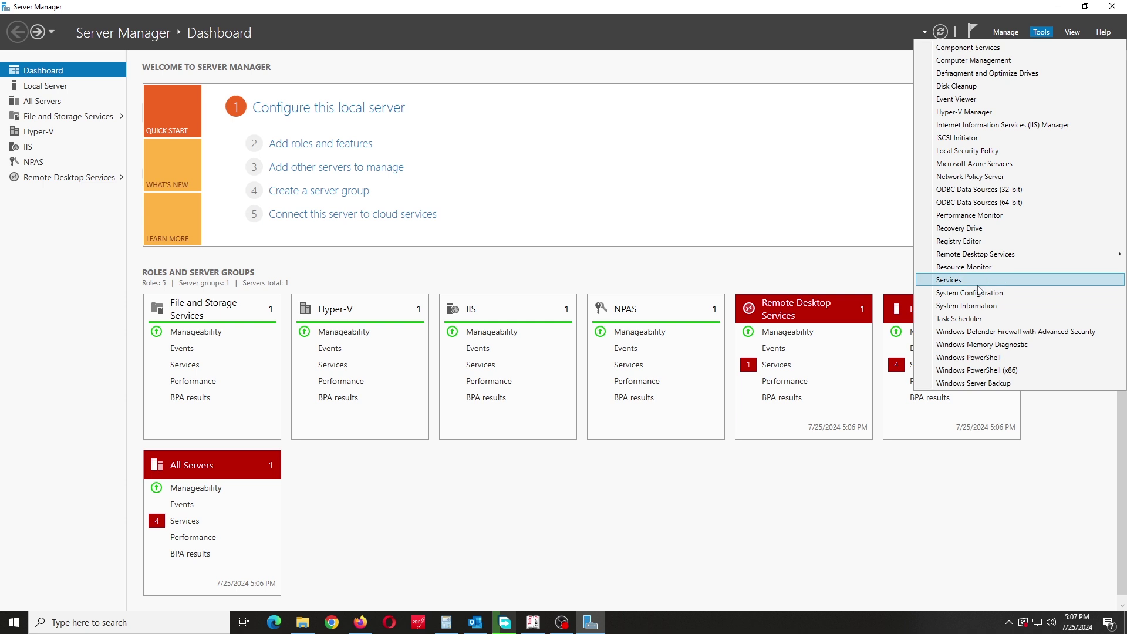
{"action": "mouse_move", "coordinate": [993, 257]}
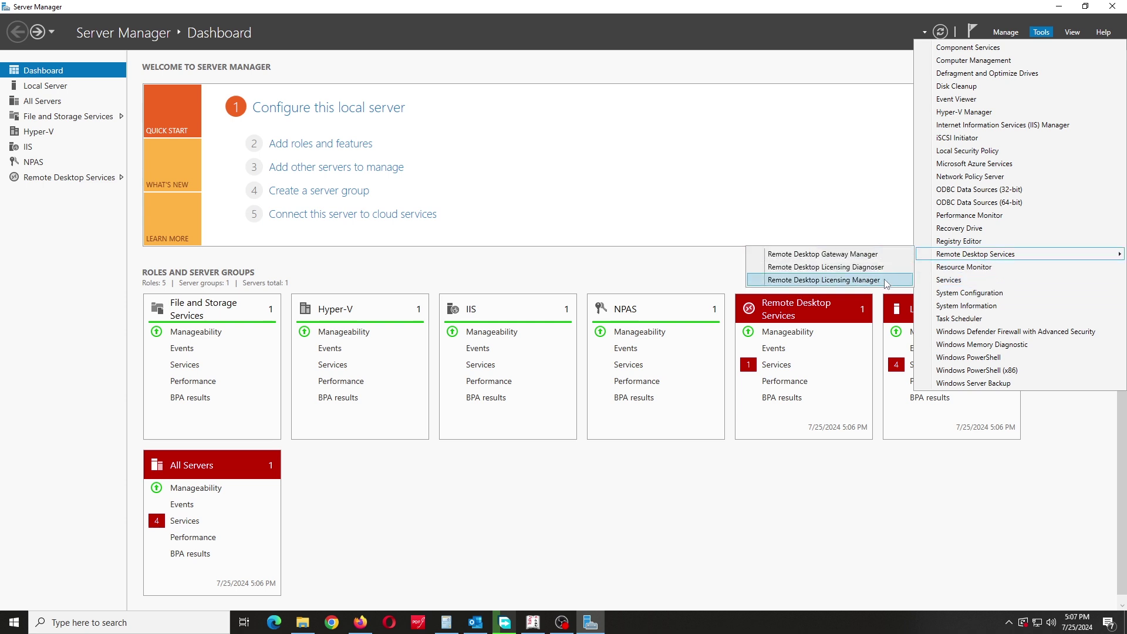
{"action": "left_click", "coordinate": [831, 281]}
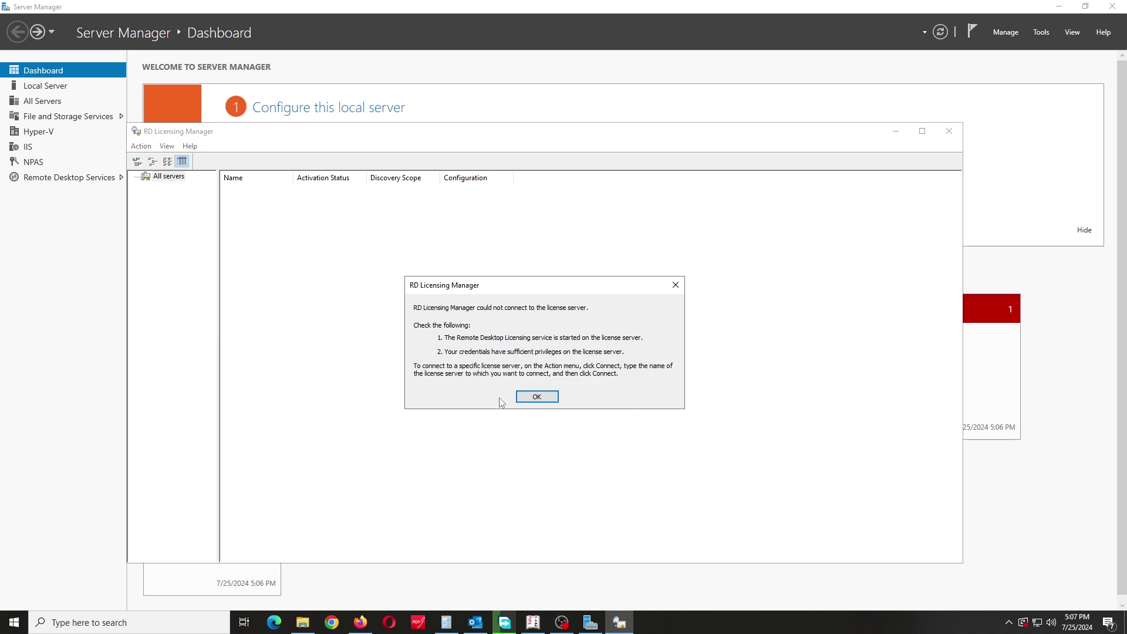
{"action": "left_click", "coordinate": [536, 398]}
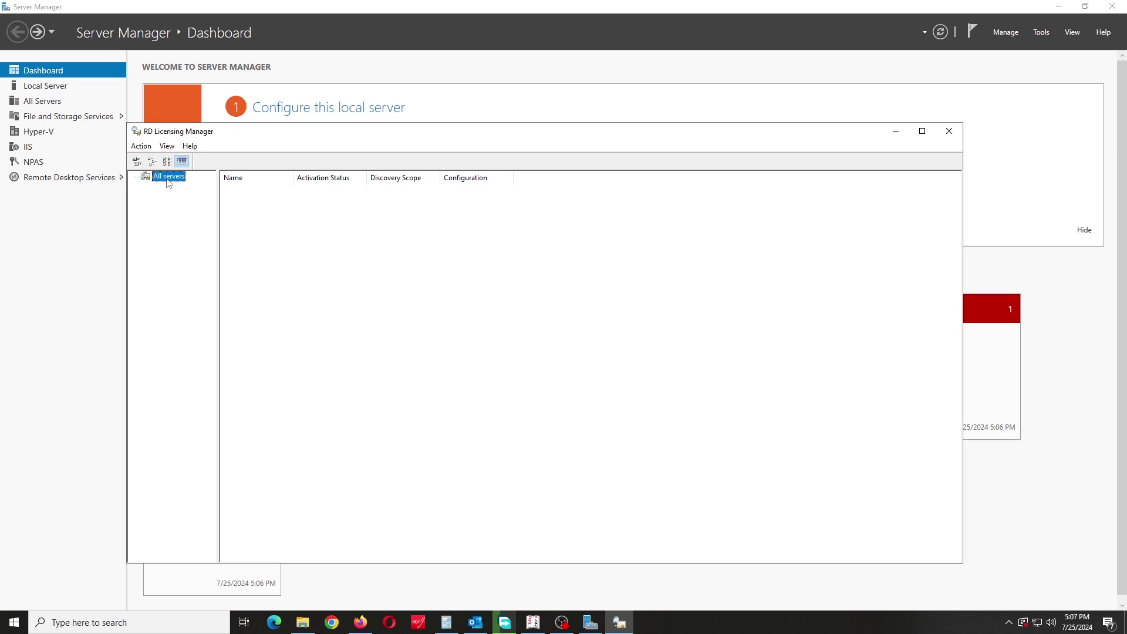
{"action": "left_click", "coordinate": [141, 145]}
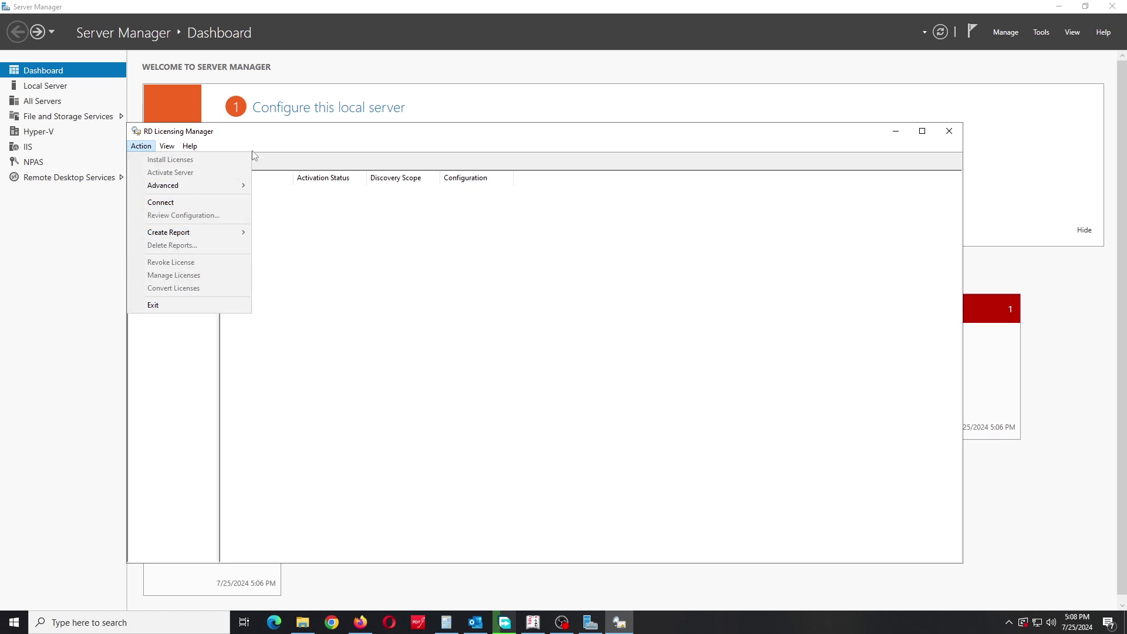
{"action": "left_click", "coordinate": [950, 136]}
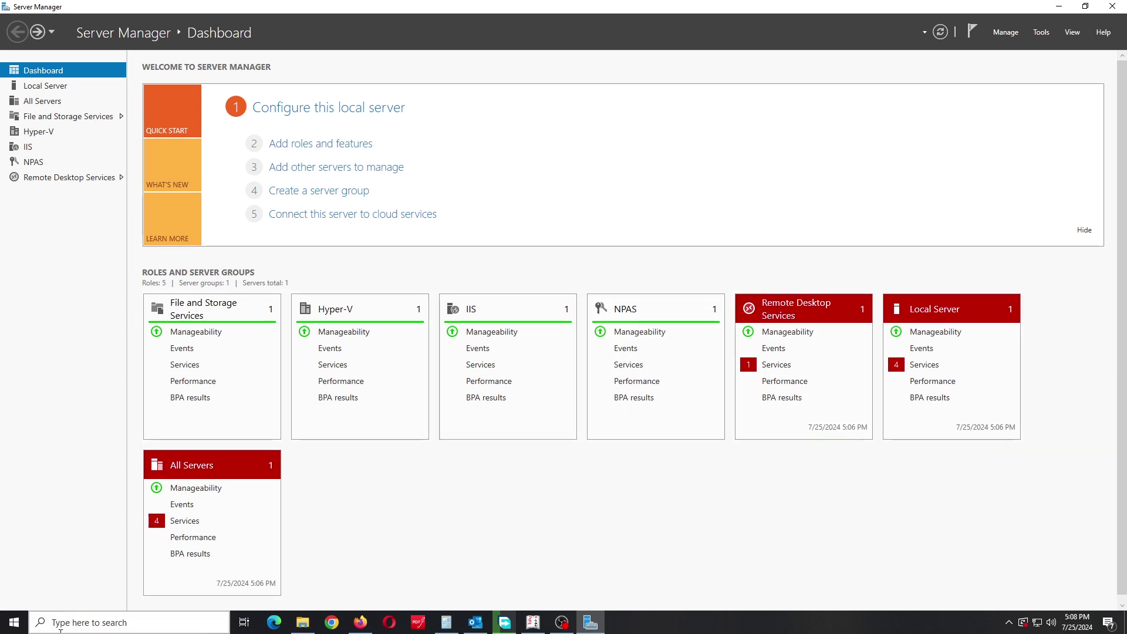
Step: Search the Start menu for 'services' and launch the Services app
{"action": "left_click", "coordinate": [13, 622]}
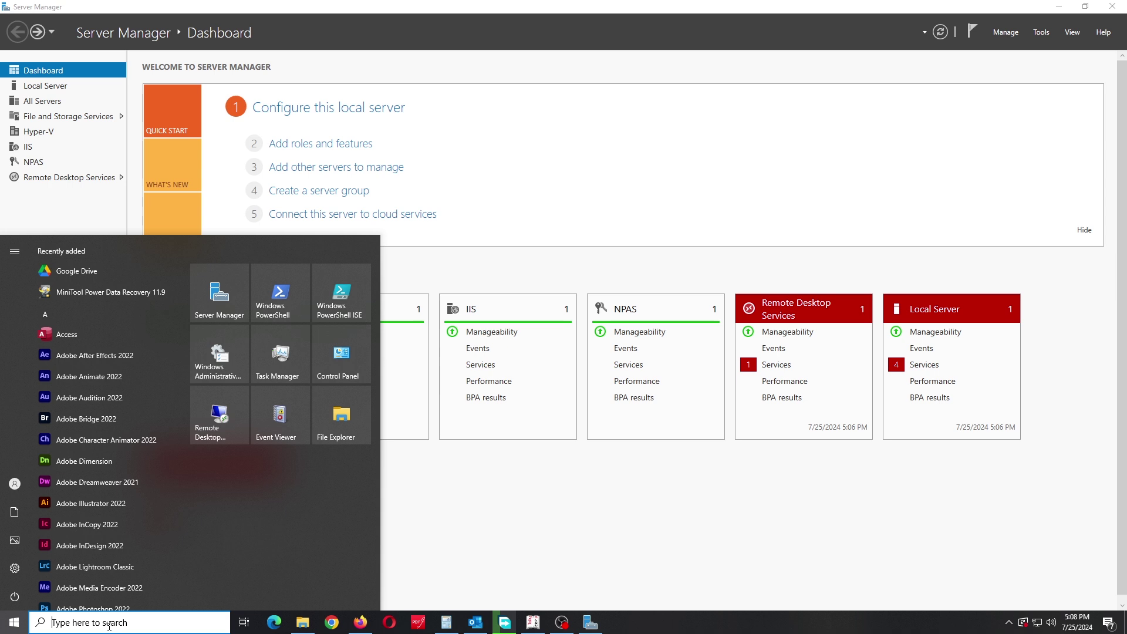
{"action": "type", "text": "s"}
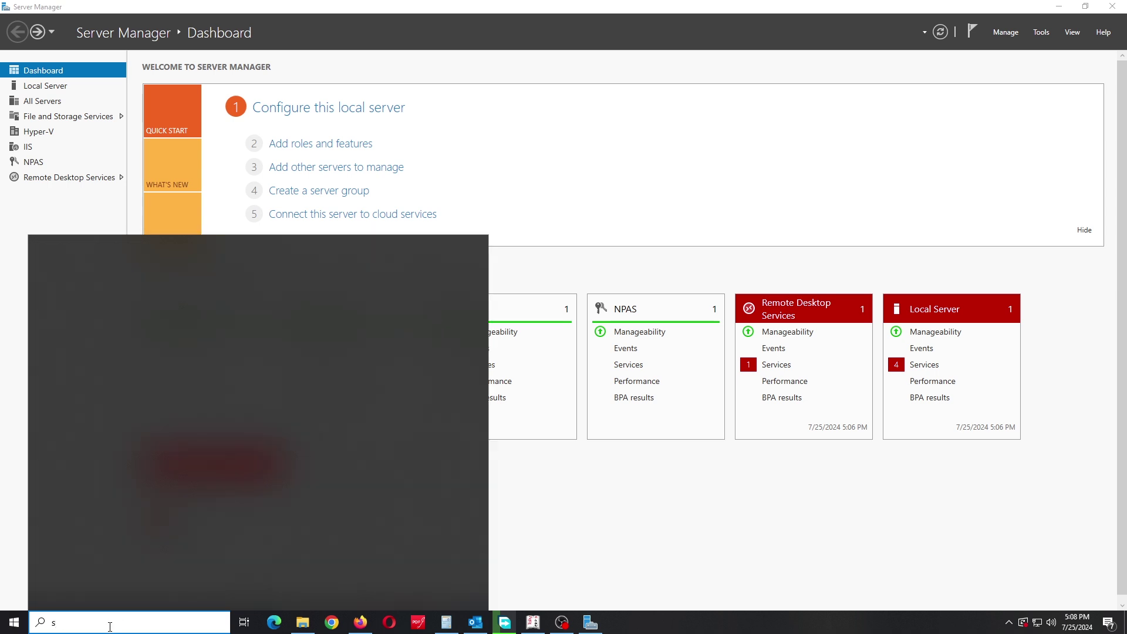
{"action": "type", "text": "ervic"}
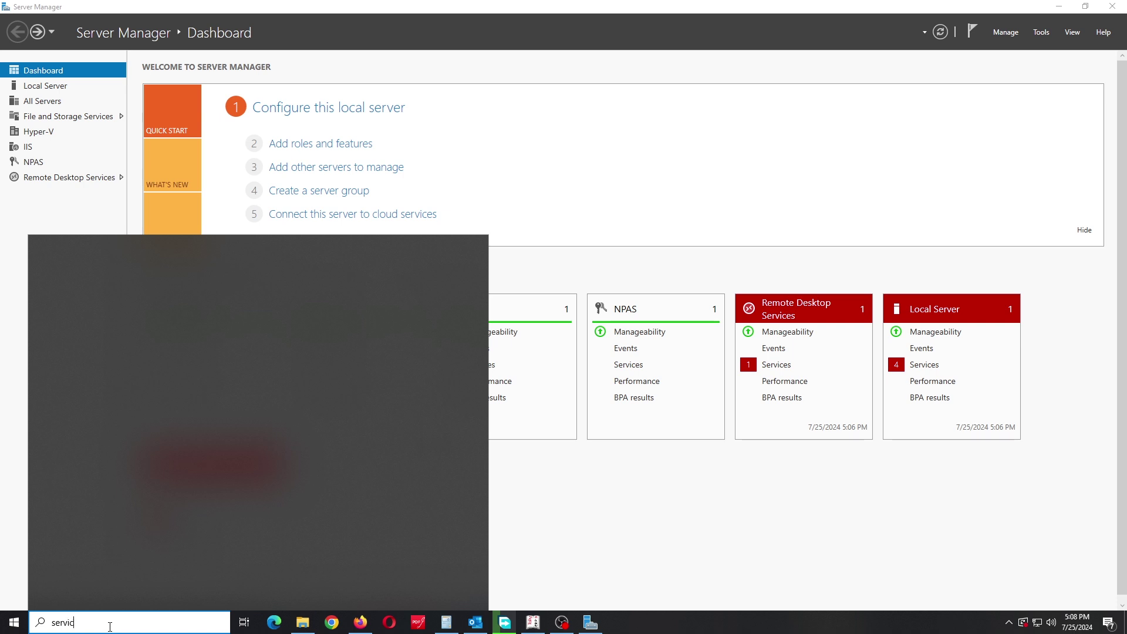
{"action": "type", "text": "es"}
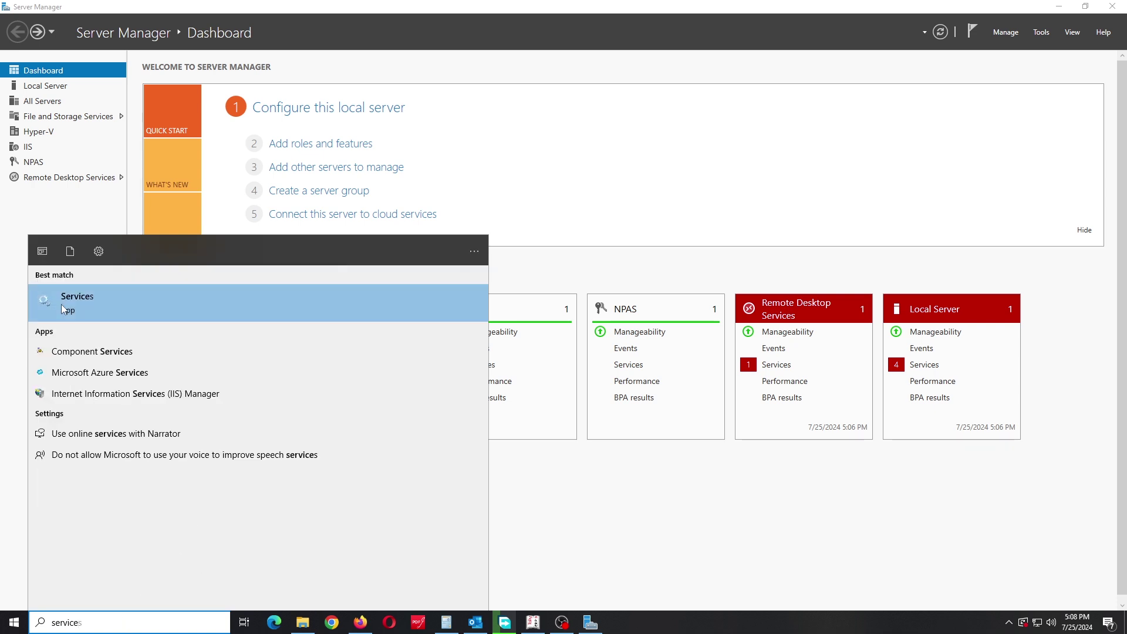
{"action": "left_click", "coordinate": [63, 309]}
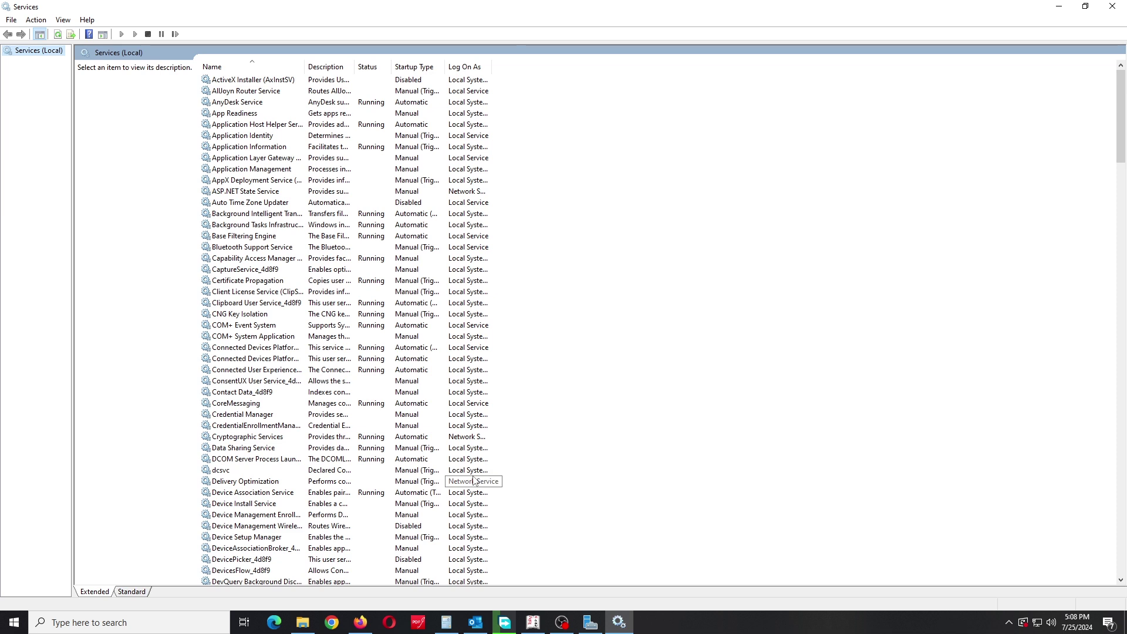
Step: Start the Remote Desktop Licensing service from its properties, leaving startup type Automatic
{"action": "left_click", "coordinate": [231, 140]}
{"action": "key", "text": "r"}
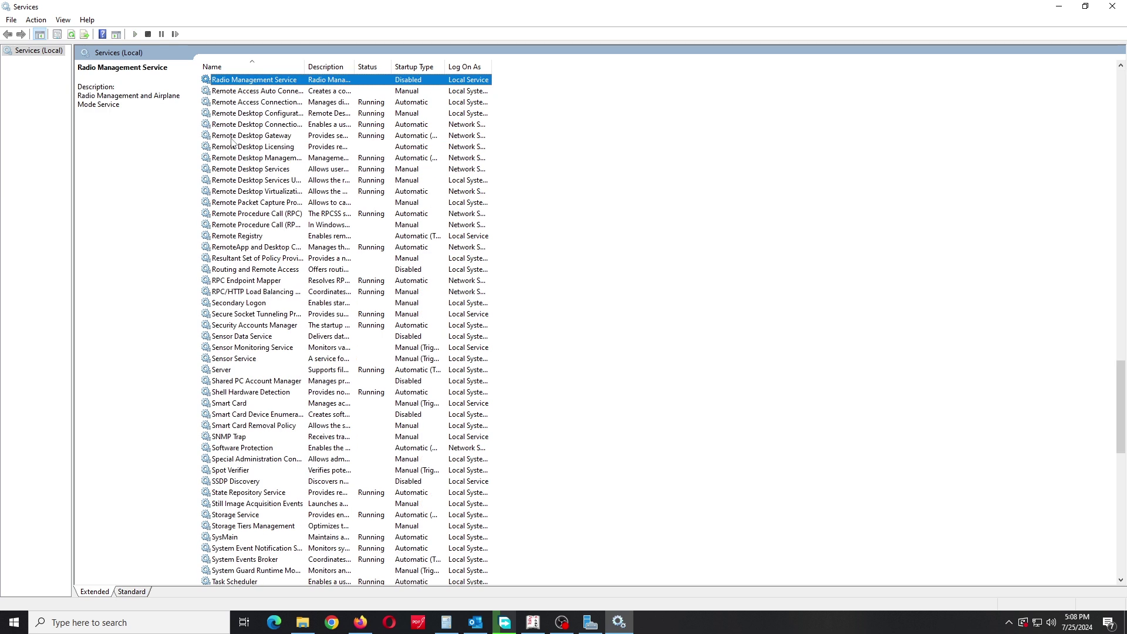
{"action": "key", "text": "Down"}
{"action": "key", "text": "Down"}
{"action": "key", "text": "Down"}
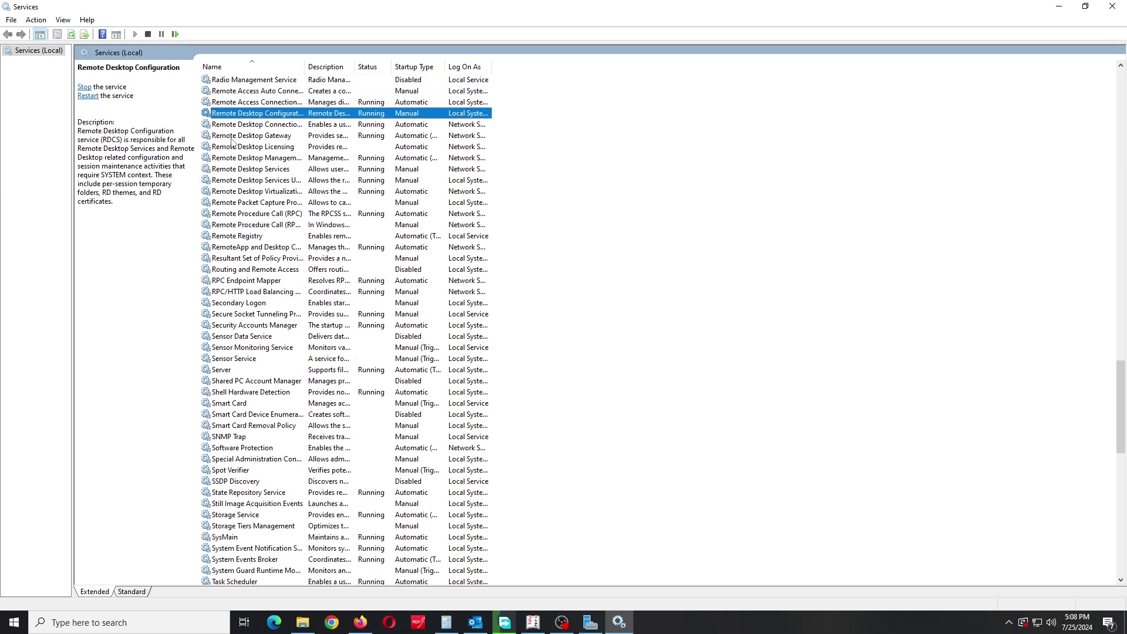
{"action": "key", "text": "Down"}
{"action": "key", "text": "Down"}
{"action": "key", "text": "Down"}
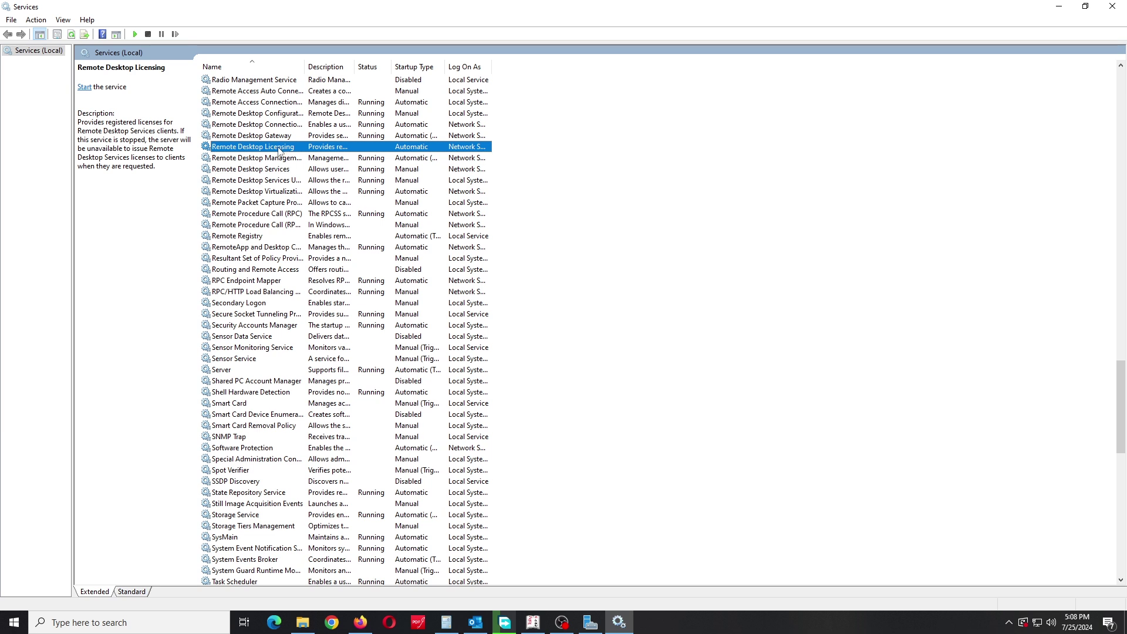
{"action": "left_click_drag", "start_coordinate": [304, 66], "coordinate": [390, 79]}
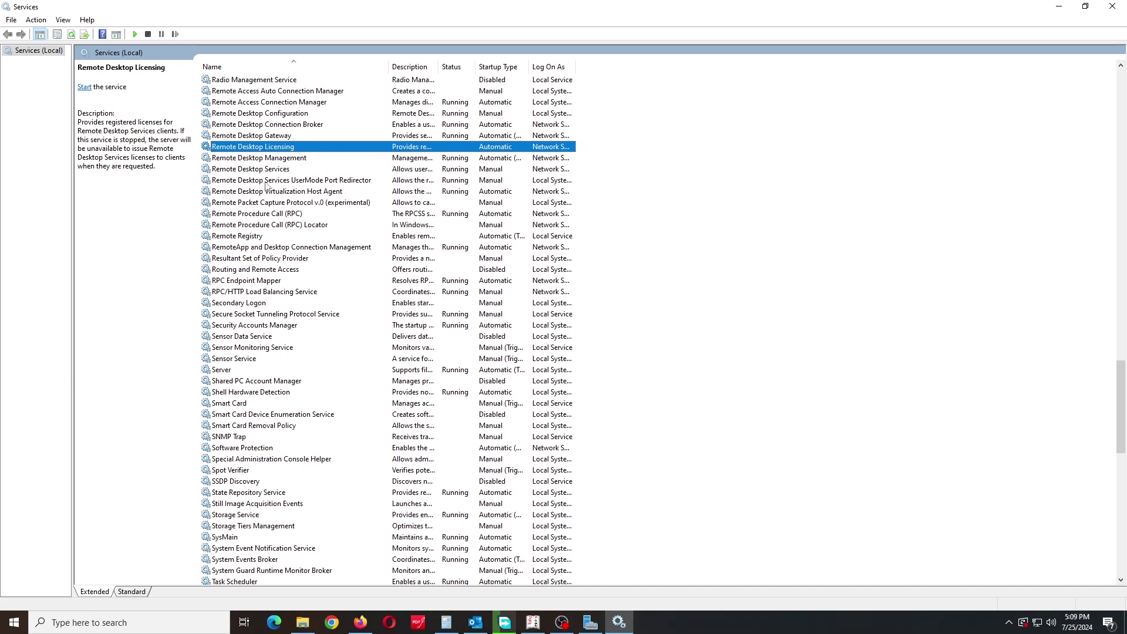
{"action": "double_click", "coordinate": [261, 147]}
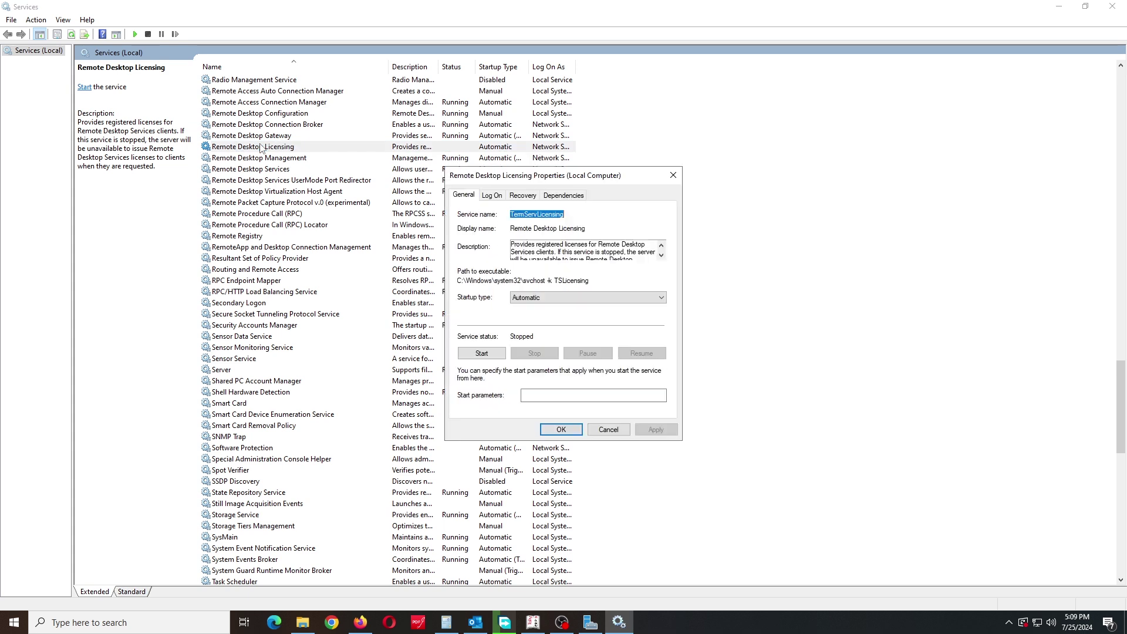
{"action": "left_click", "coordinate": [483, 354]}
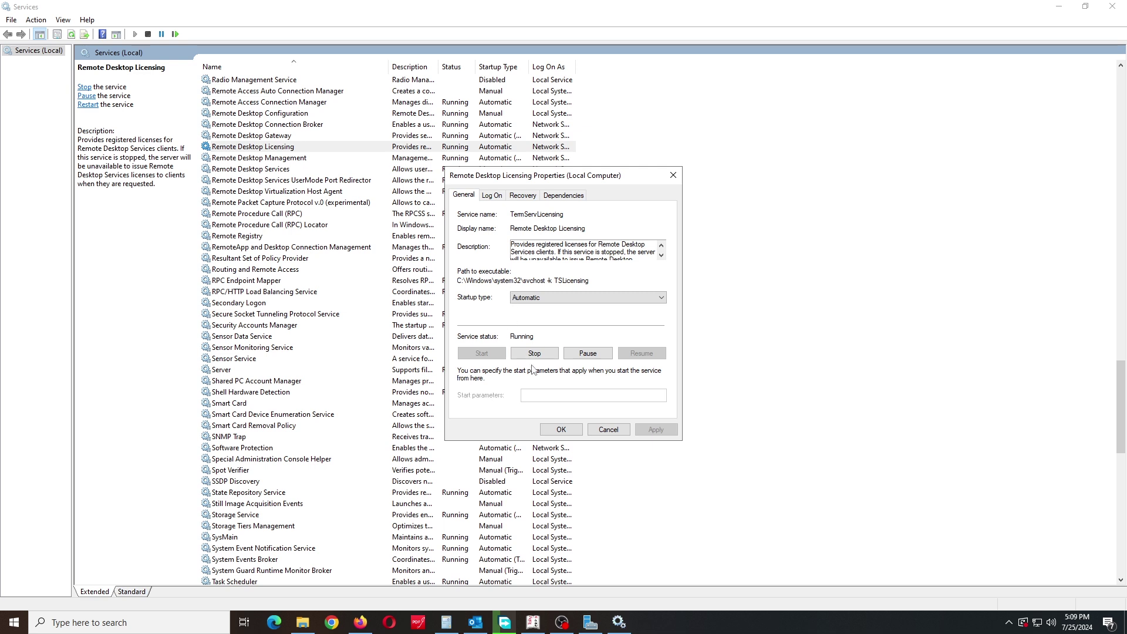
{"action": "left_click", "coordinate": [561, 429]}
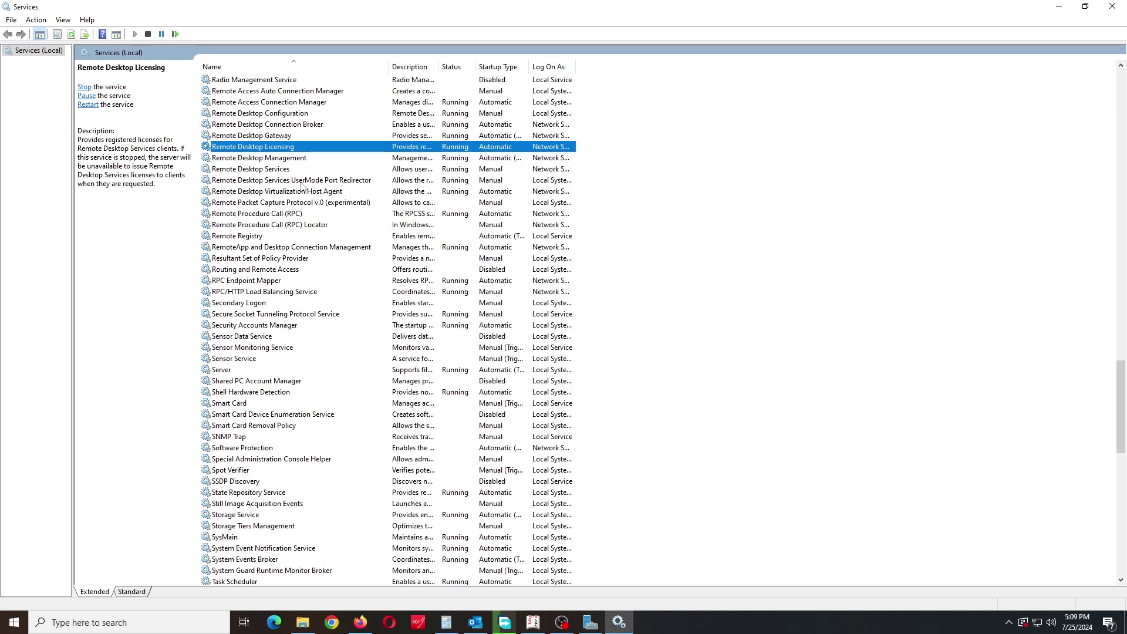
Step: Confirm Remote Desktop Services is running with Manual startup, then close Services and open Server Manager's Tools menu
{"action": "left_click", "coordinate": [246, 159]}
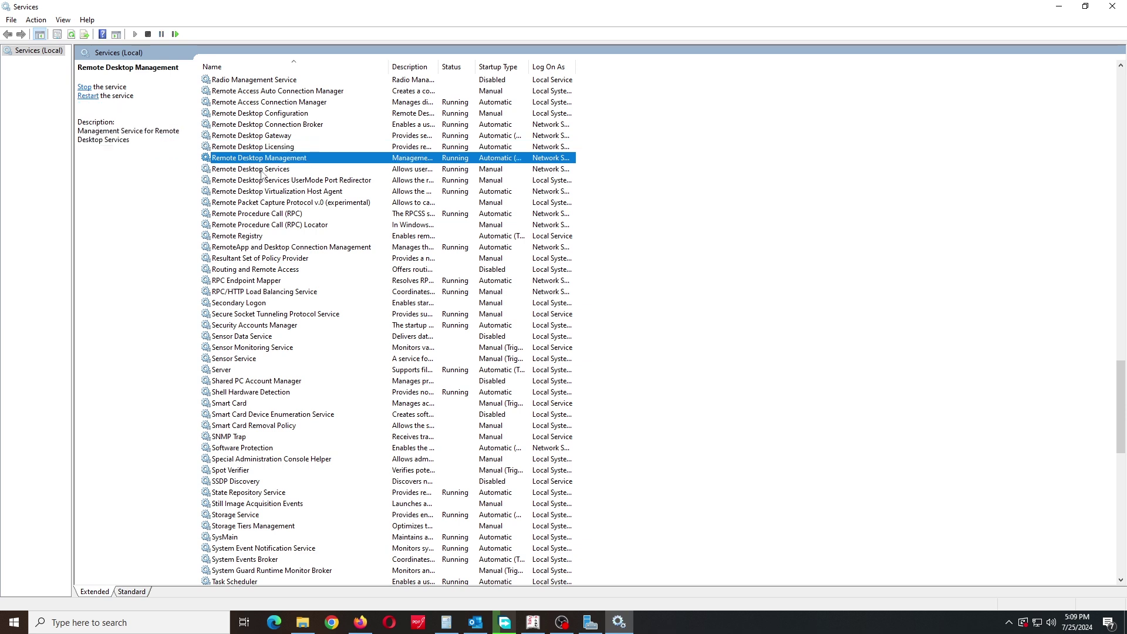
{"action": "left_click", "coordinate": [262, 170]}
{"action": "right_click", "coordinate": [262, 171]}
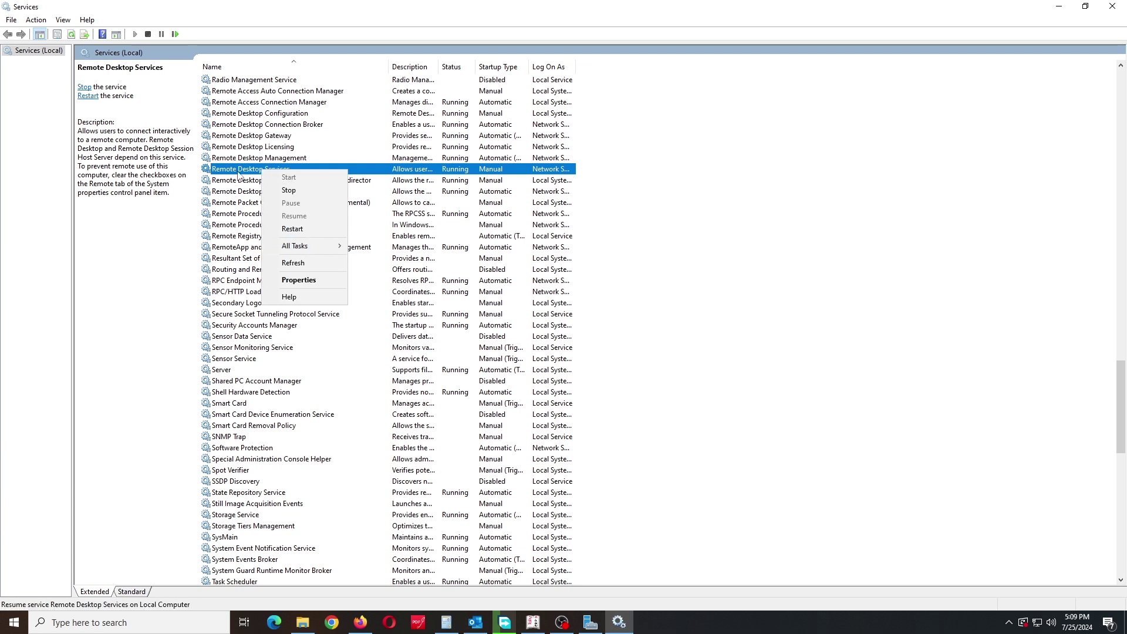
{"action": "left_click", "coordinate": [299, 280]}
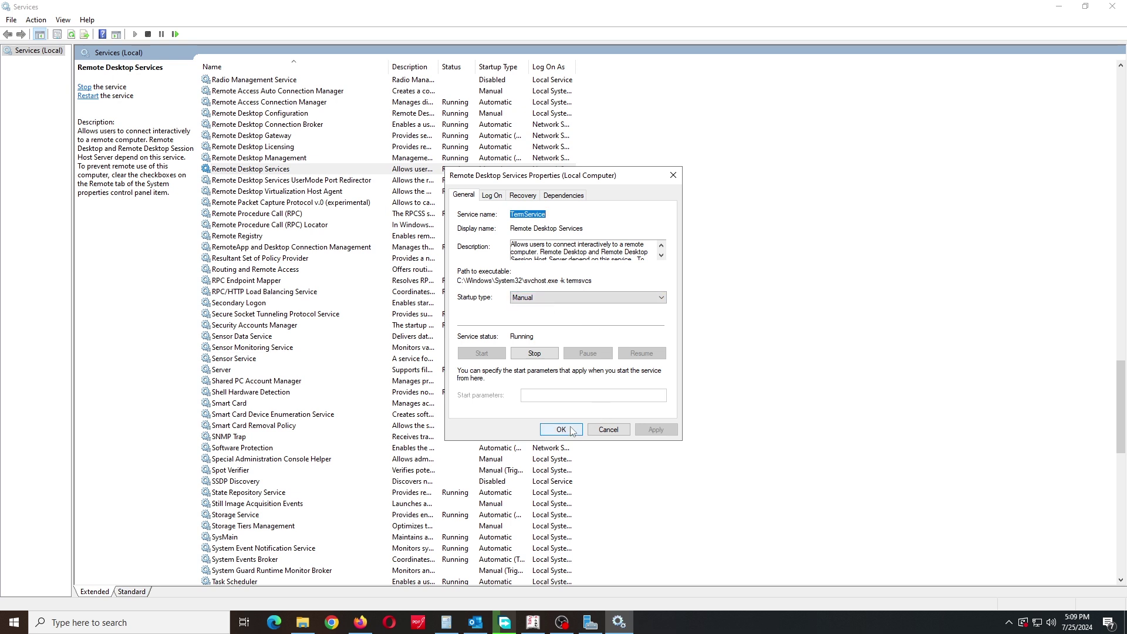
{"action": "left_click", "coordinate": [603, 433]}
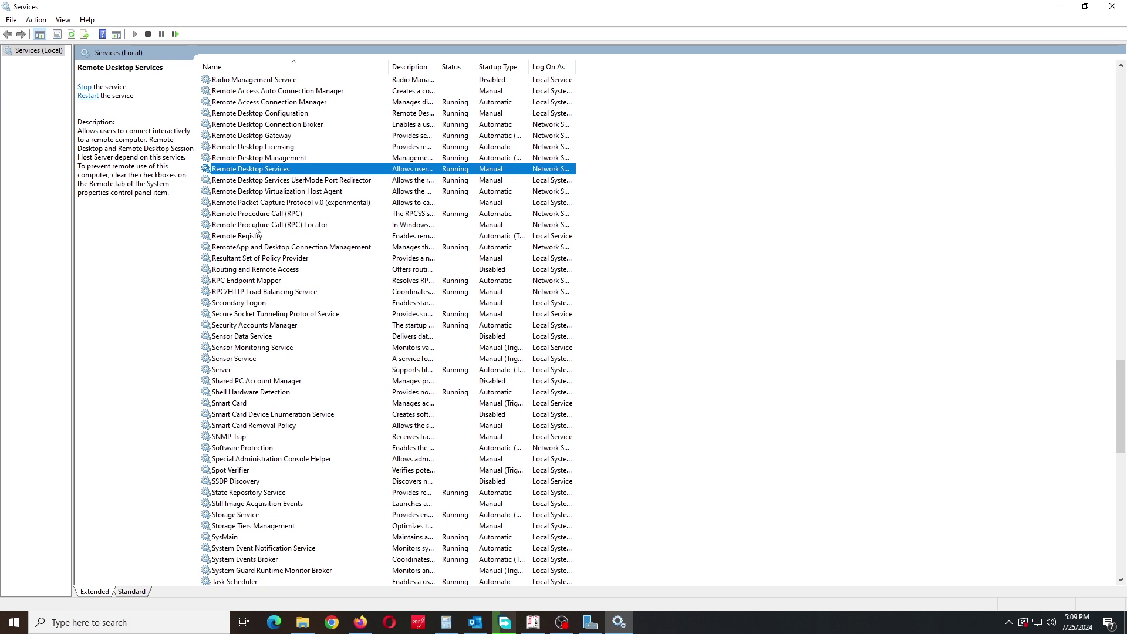
{"action": "left_click", "coordinate": [1112, 6]}
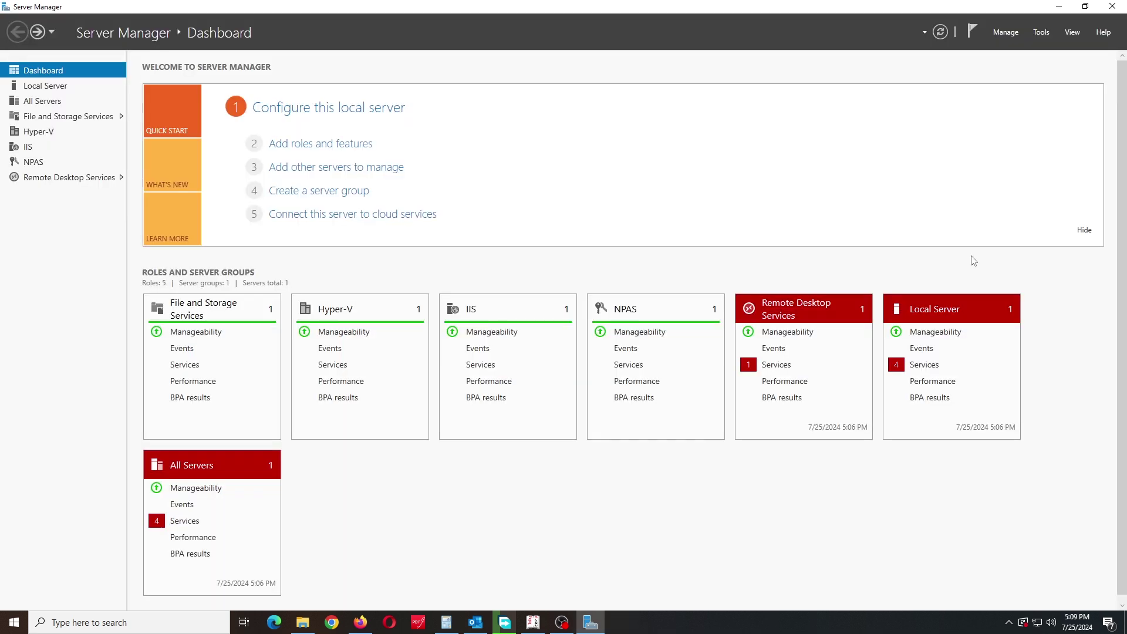
{"action": "left_click", "coordinate": [1041, 32]}
Step: Launch RD Licensing Manager and open the license server MY-2K22
{"action": "mouse_move", "coordinate": [999, 256]}
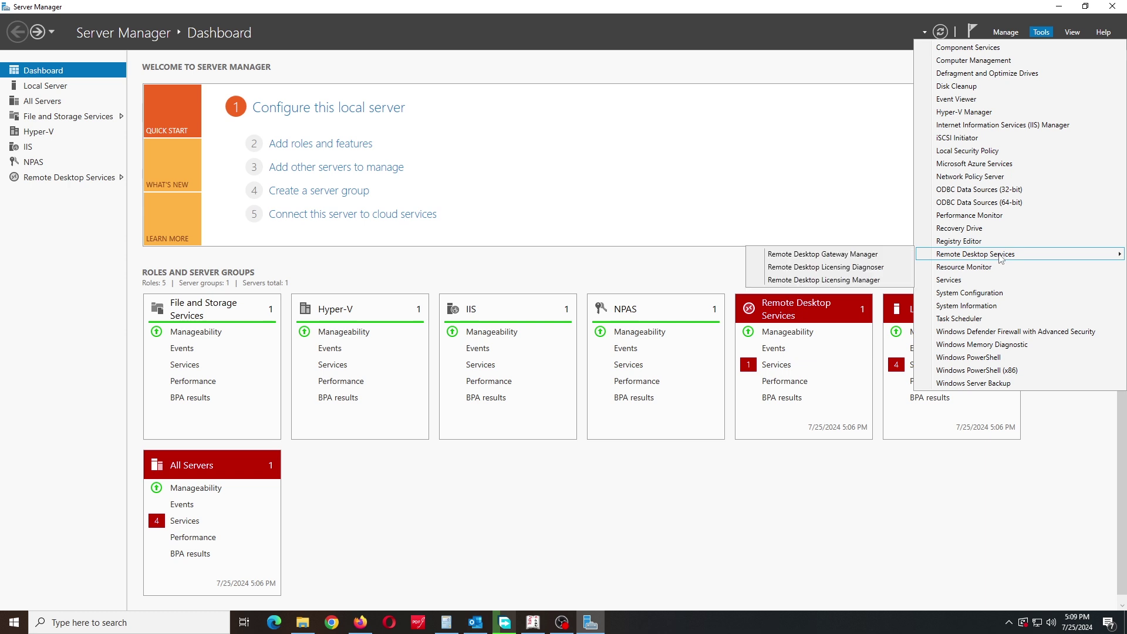
{"action": "left_click", "coordinate": [841, 281]}
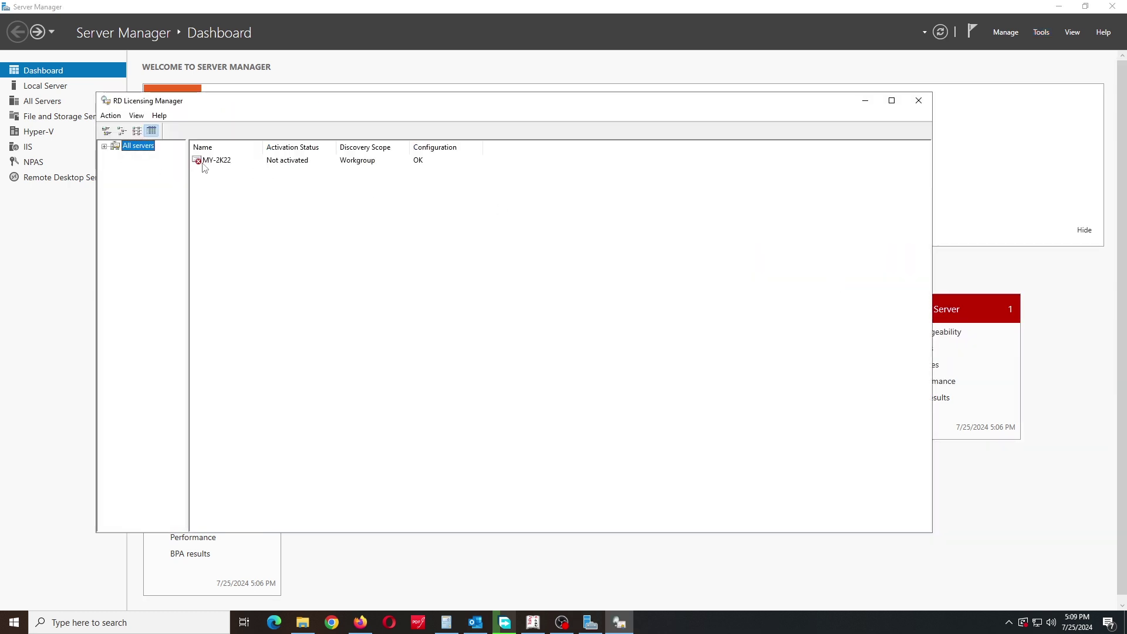
{"action": "double_click", "coordinate": [205, 161]}
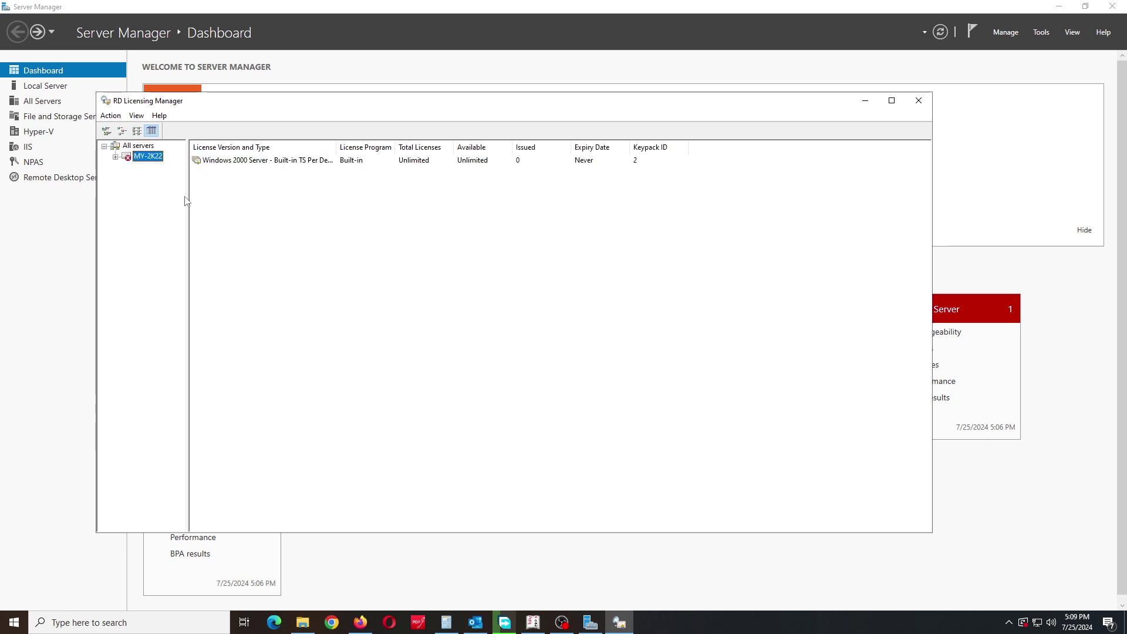
Step: Review MY-2K22's built-in Windows 2000 Server keypack, then bring up the server's actions
{"action": "left_click", "coordinate": [115, 156]}
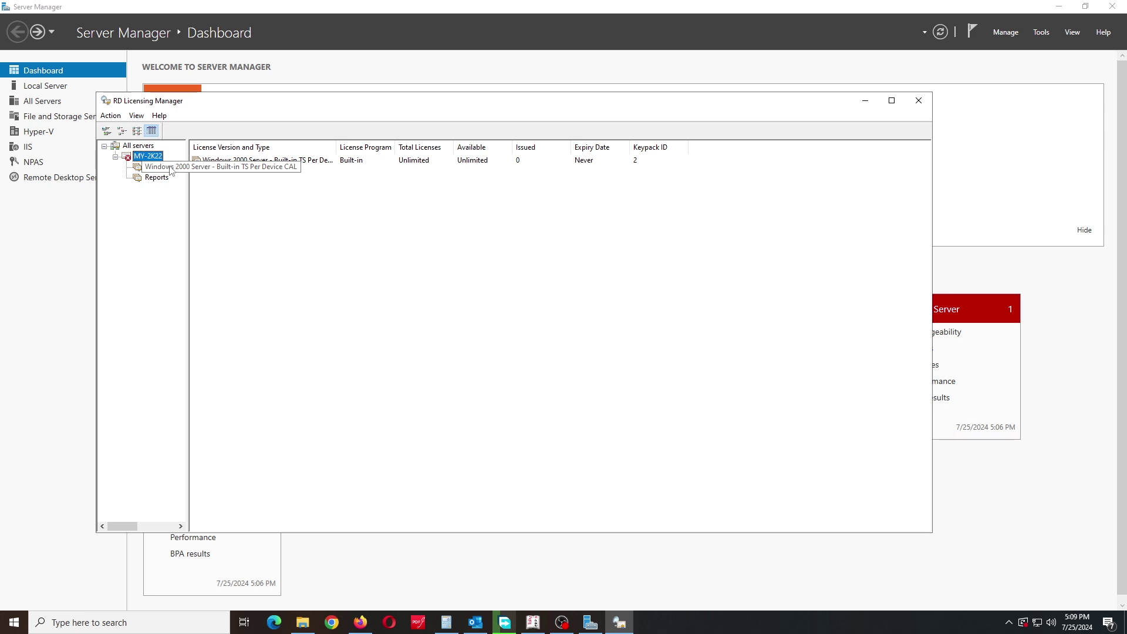
{"action": "left_click", "coordinate": [162, 169]}
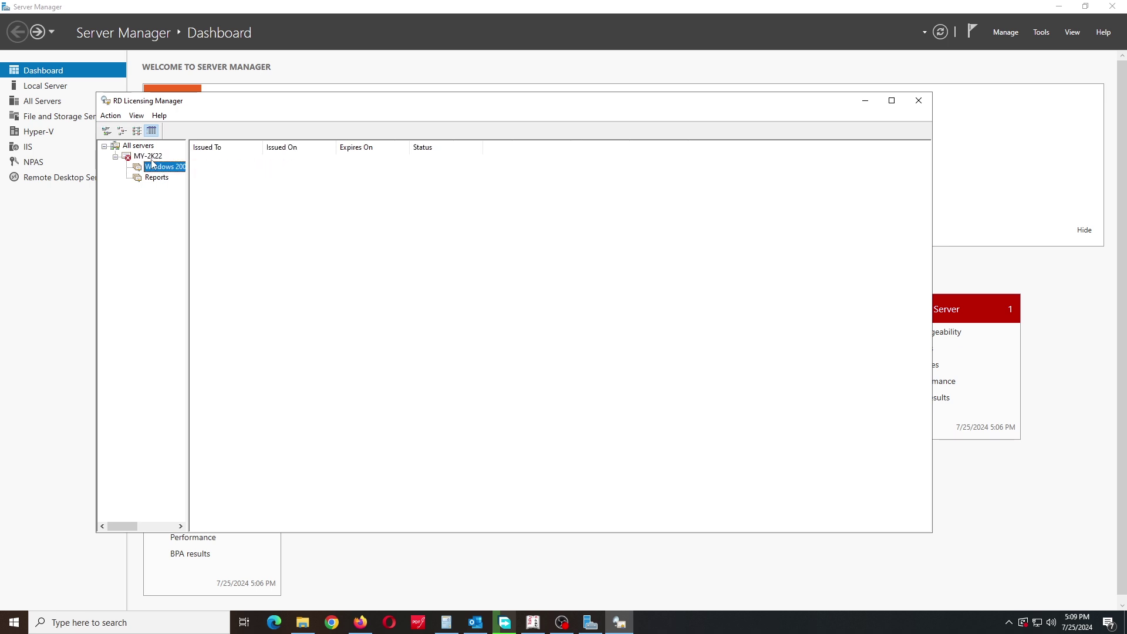
{"action": "left_click", "coordinate": [146, 157]}
{"action": "right_click", "coordinate": [147, 159]}
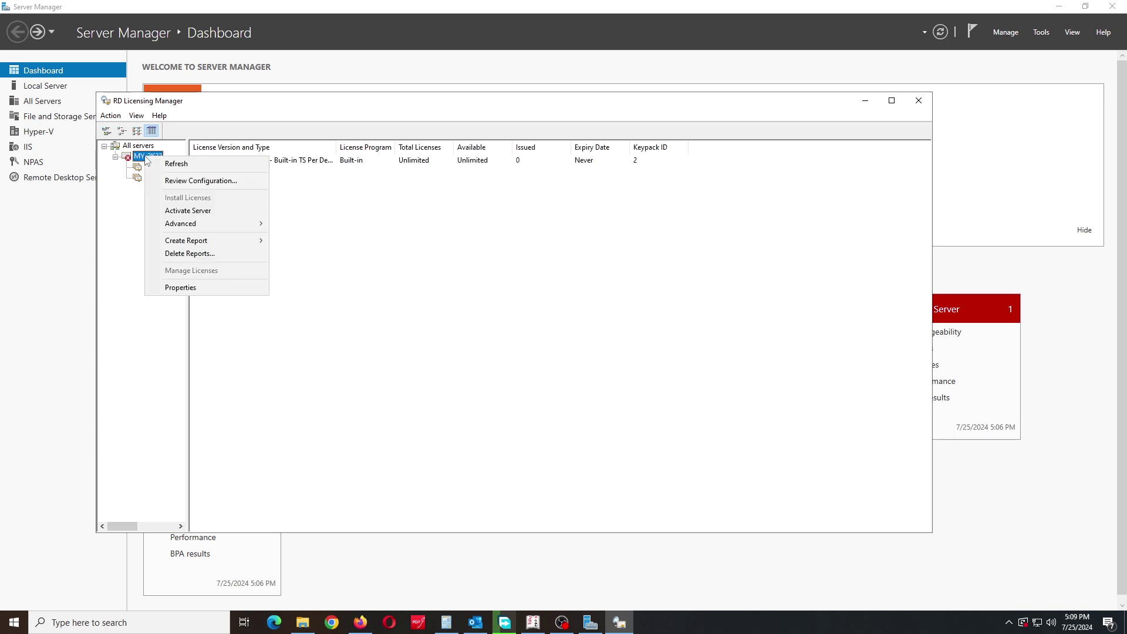
Step: Start the Activate Server Wizard using the automatic connection method
{"action": "left_click", "coordinate": [195, 212]}
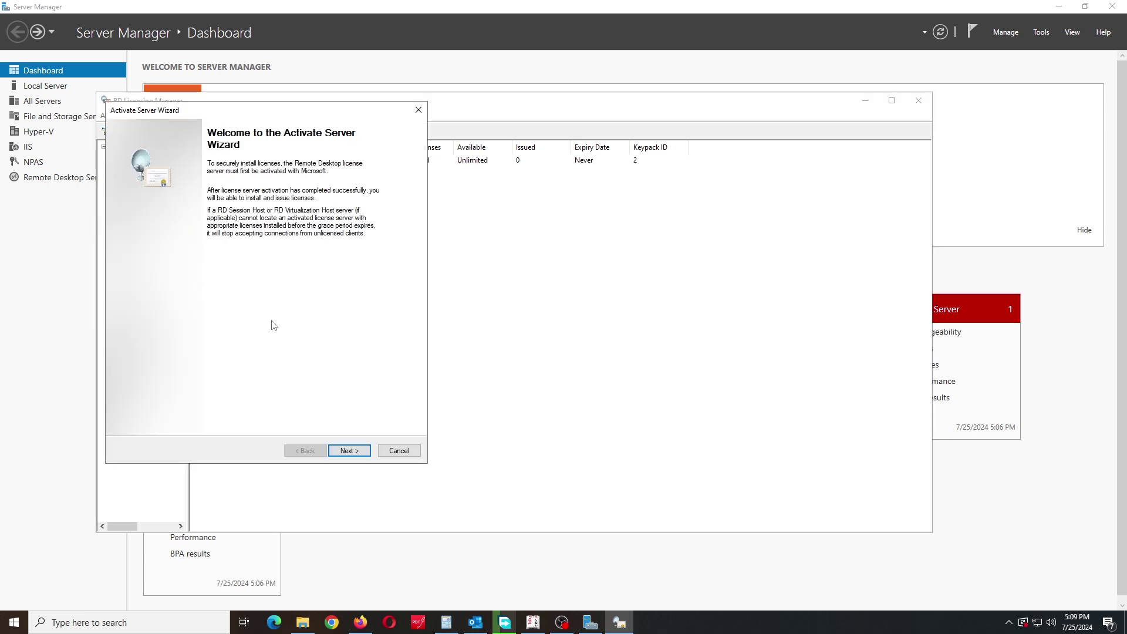
{"action": "left_click", "coordinate": [340, 453]}
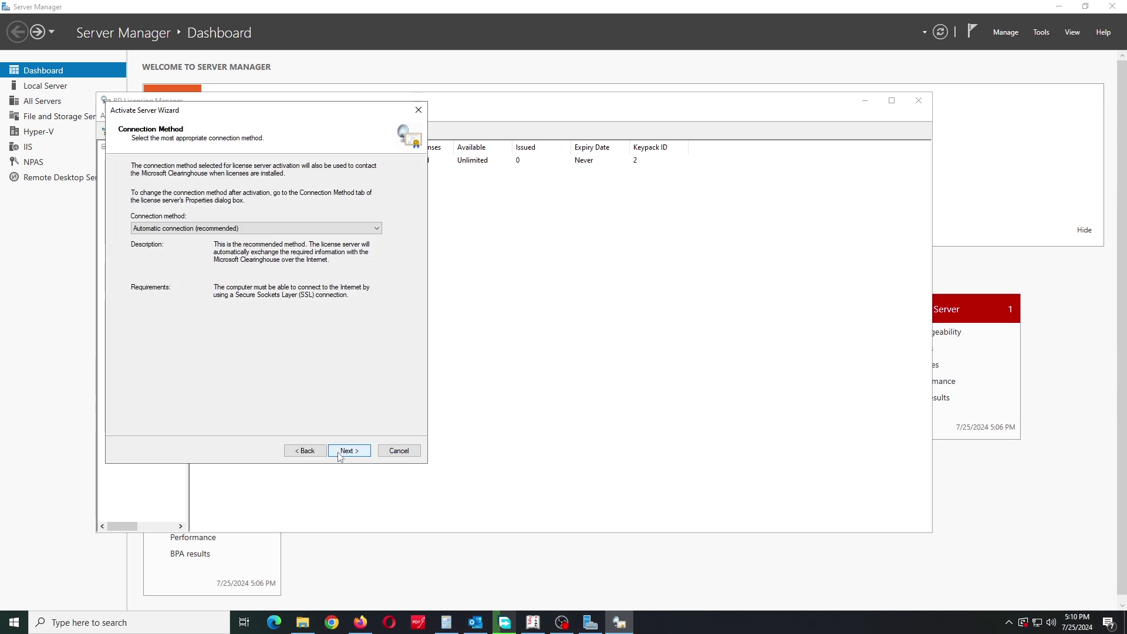
{"action": "left_click", "coordinate": [222, 229]}
{"action": "left_click", "coordinate": [223, 229]}
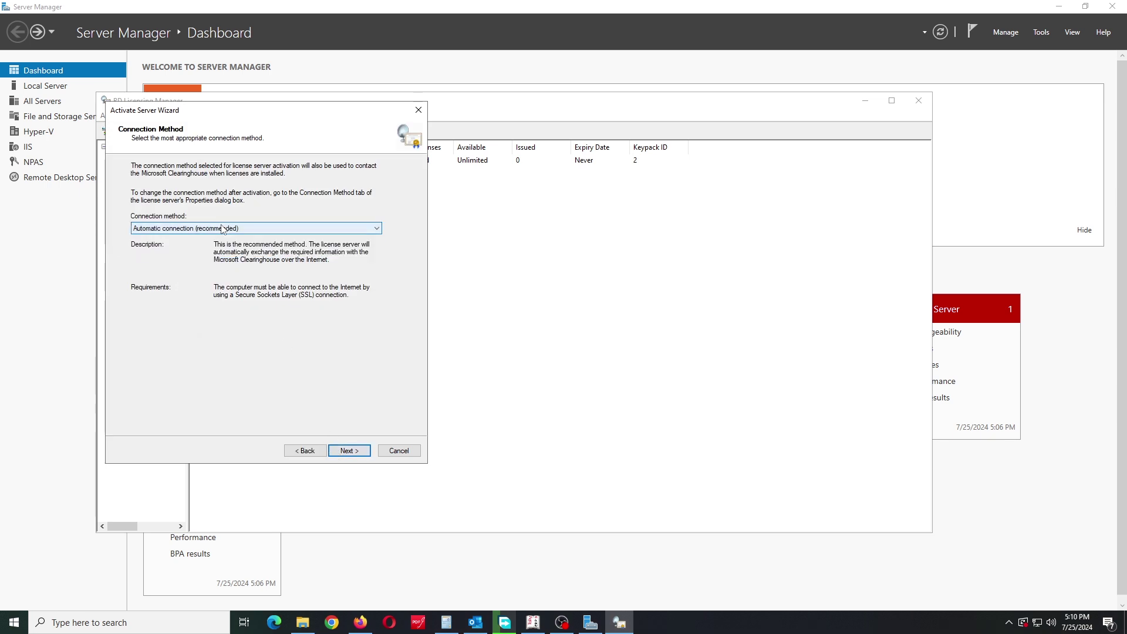
{"action": "left_click", "coordinate": [350, 449]}
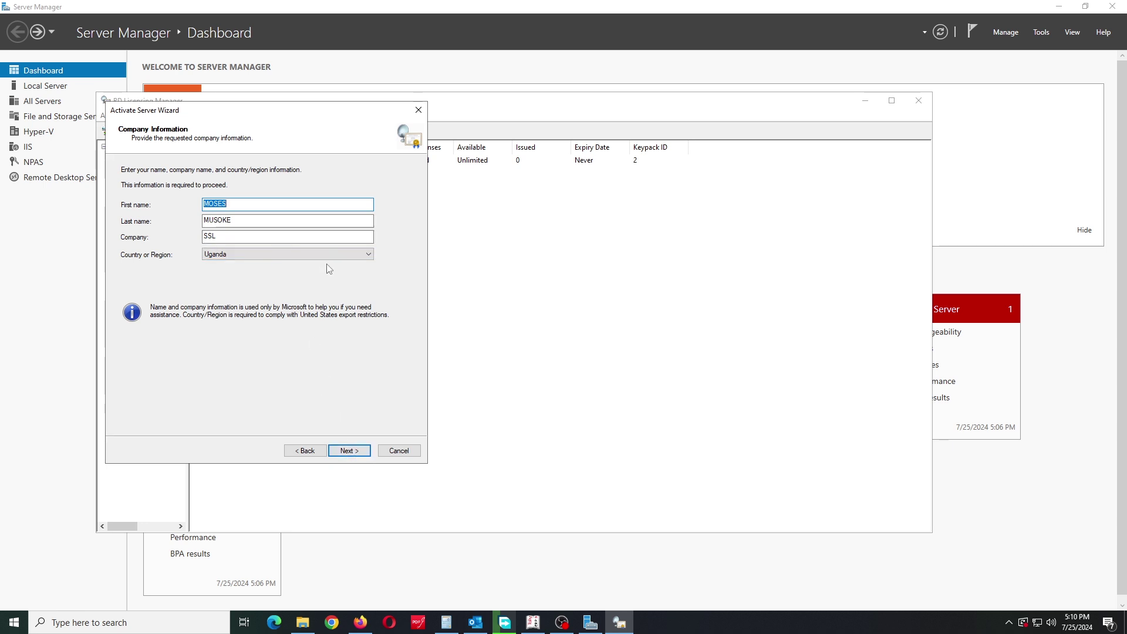
Step: Enter the name on the Company Information page and submit to activate MY-2K22
{"action": "left_click", "coordinate": [353, 453]}
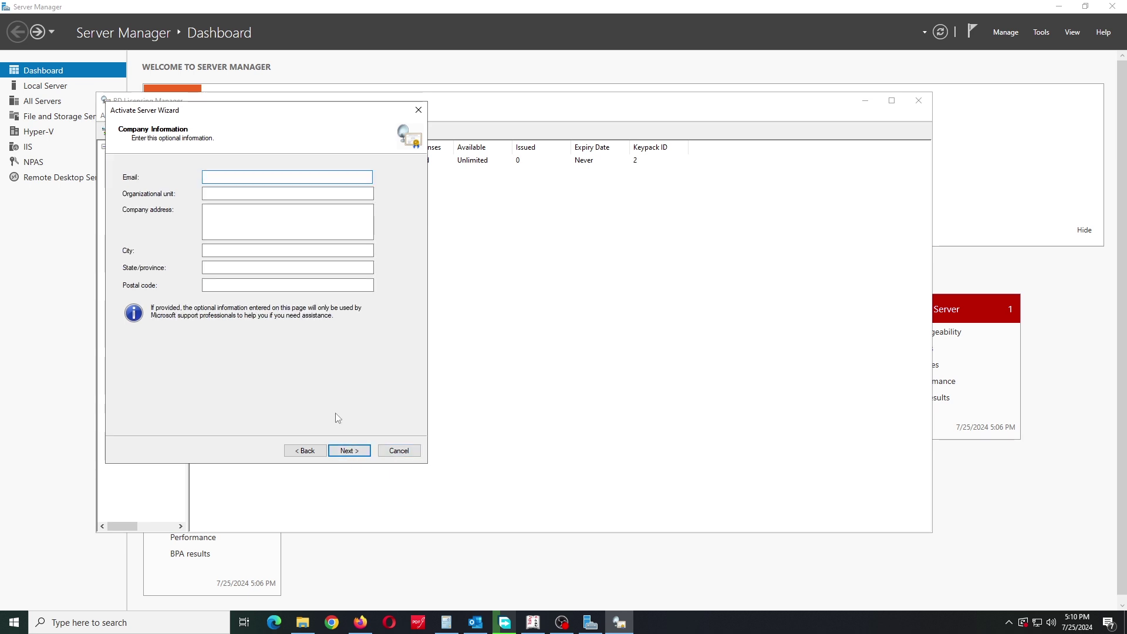
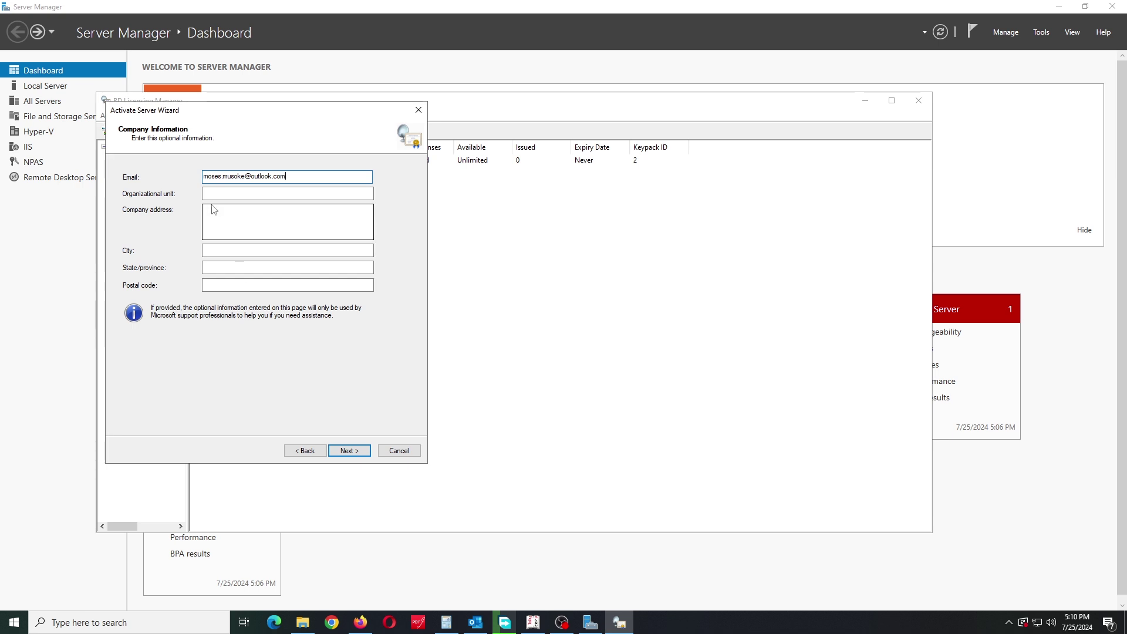
{"action": "left_click", "coordinate": [217, 195]}
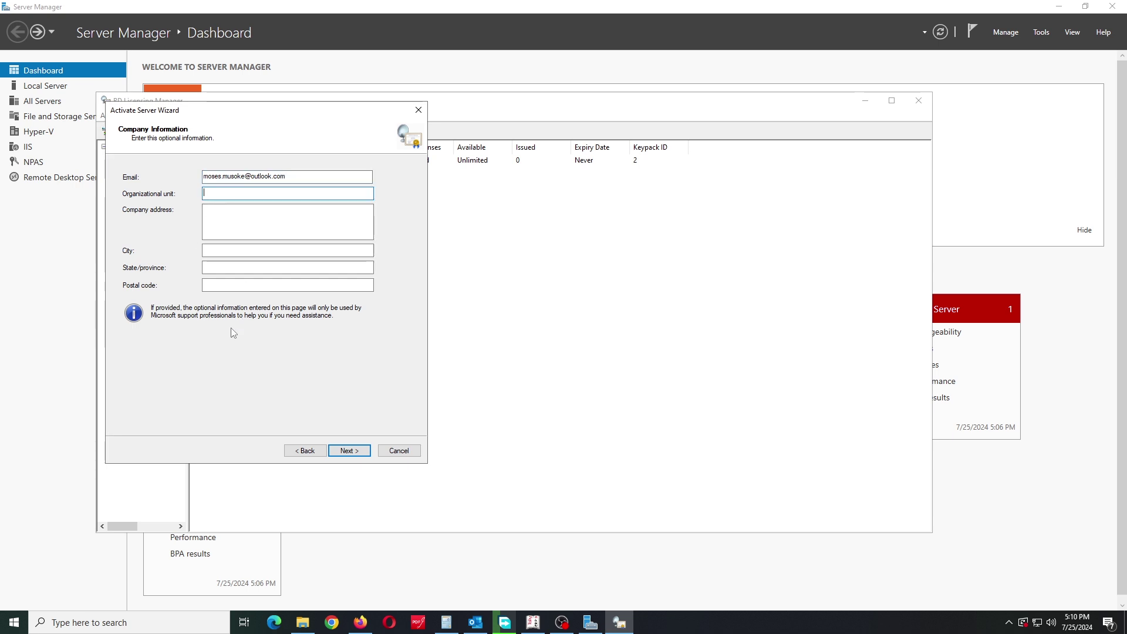
{"action": "left_click", "coordinate": [352, 454]}
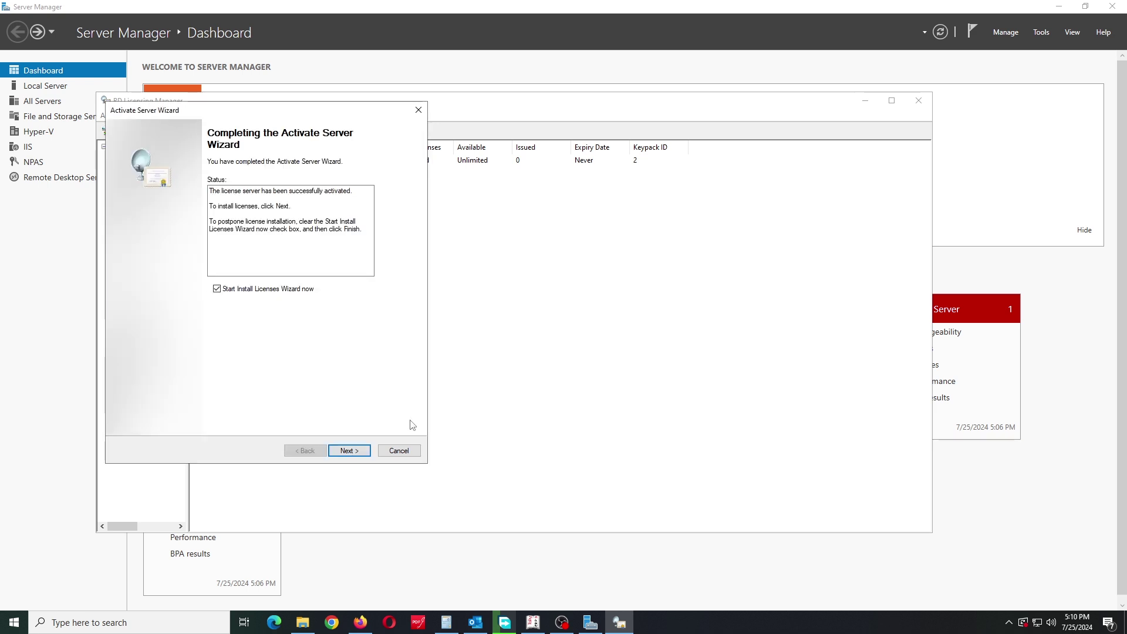
Step: Start the Install Licenses Wizard and try the Select, Open and Retail Purchase license programs
{"action": "left_click", "coordinate": [347, 451]}
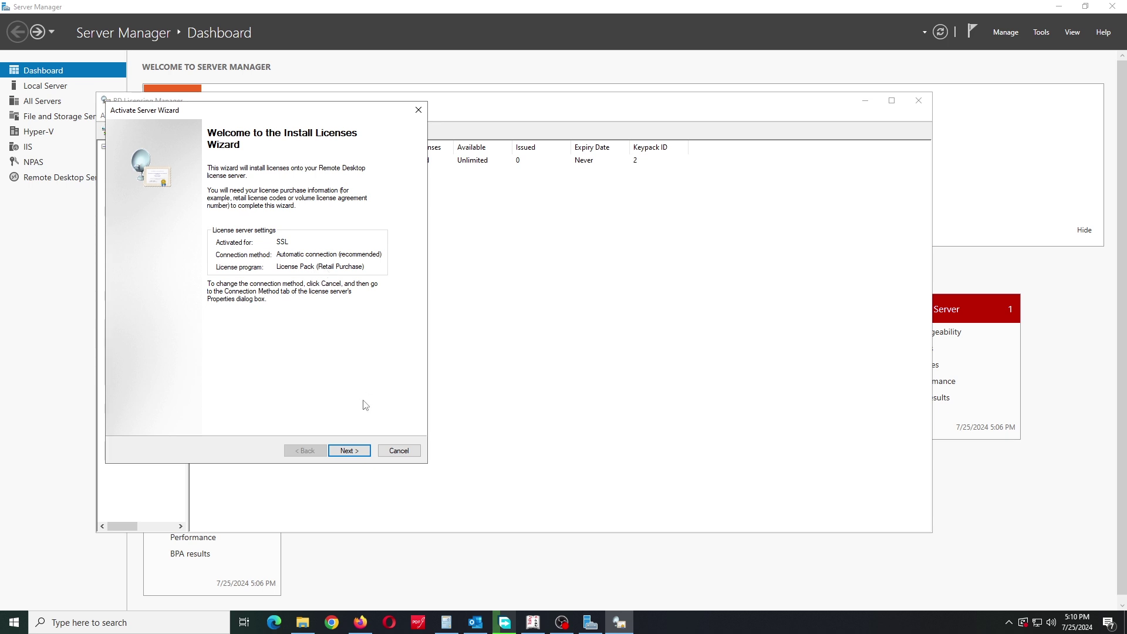
{"action": "left_click", "coordinate": [350, 450]}
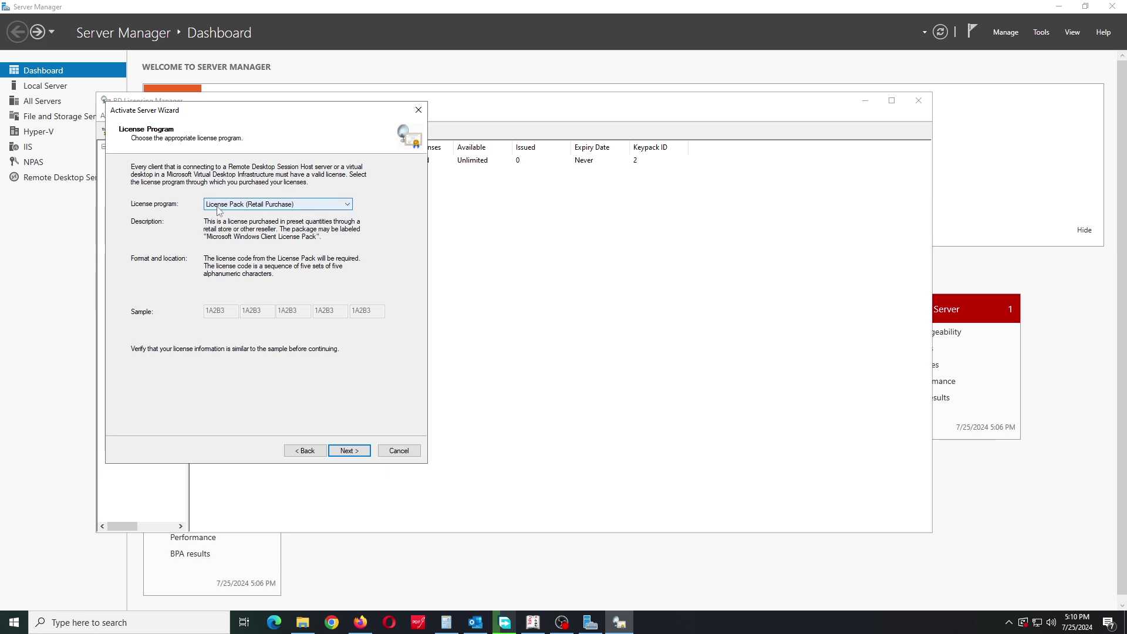
{"action": "left_click", "coordinate": [297, 207]}
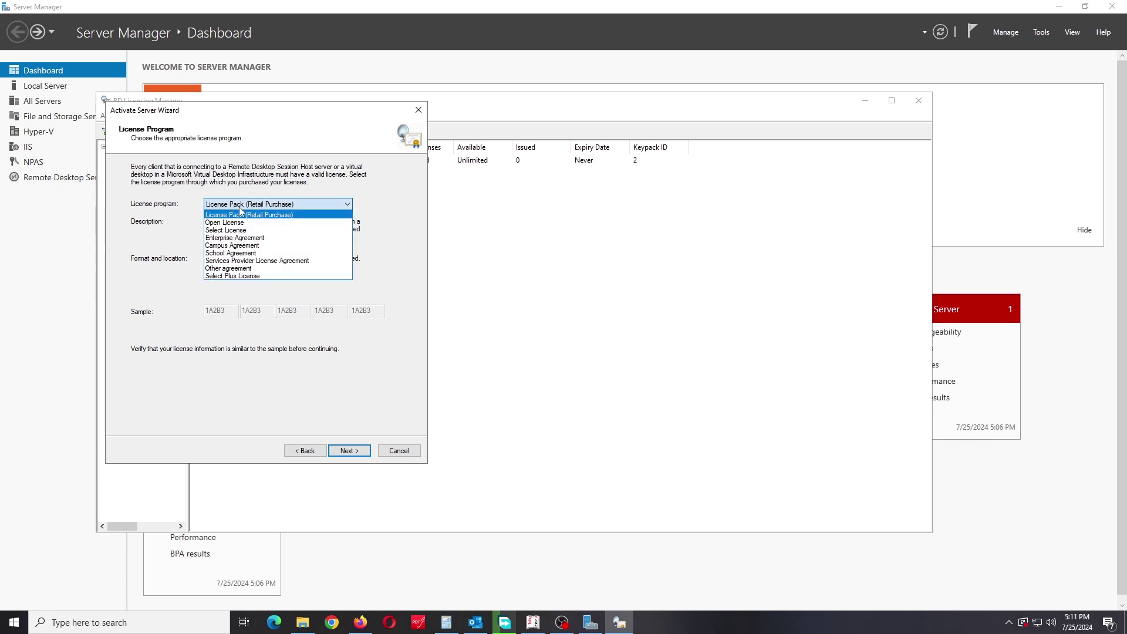
{"action": "left_click", "coordinate": [233, 231]}
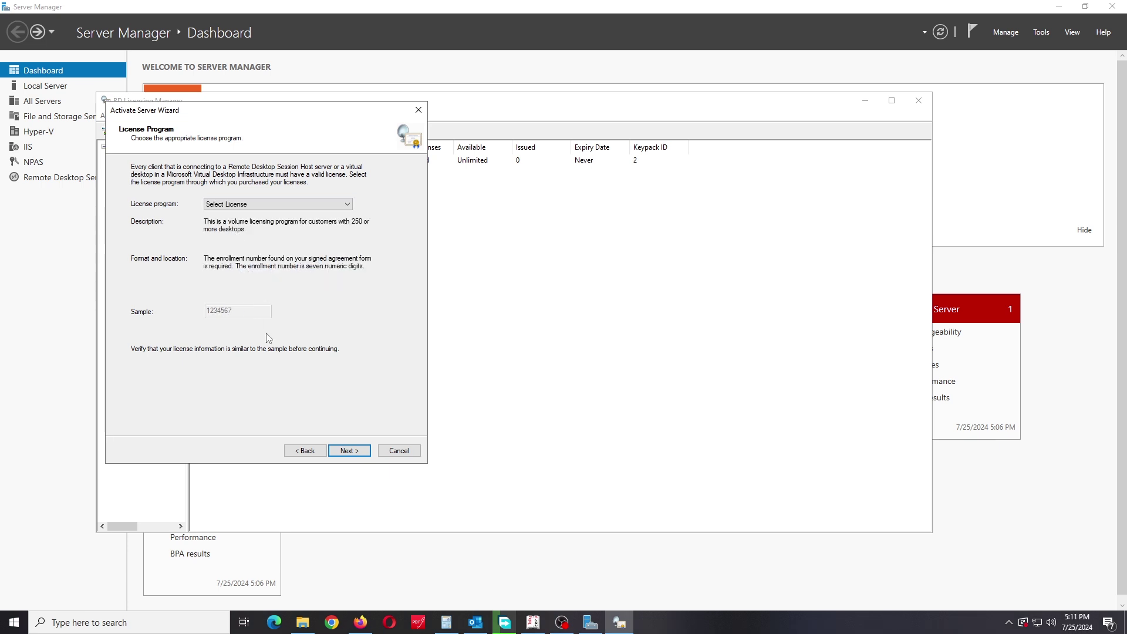
{"action": "left_click", "coordinate": [276, 206]}
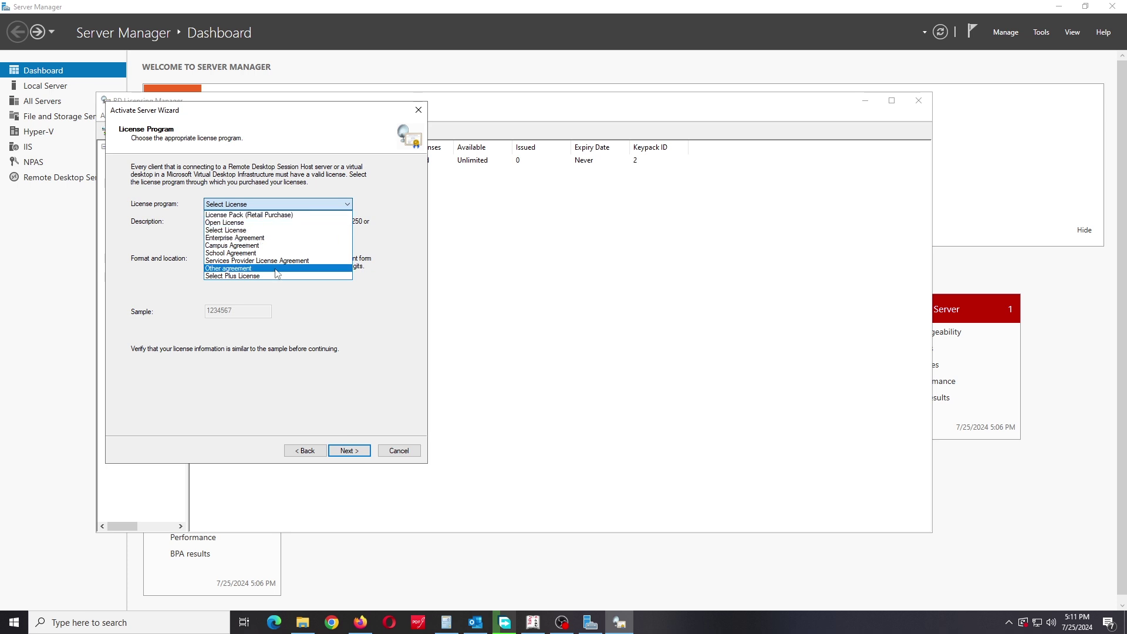
{"action": "left_click", "coordinate": [269, 235]}
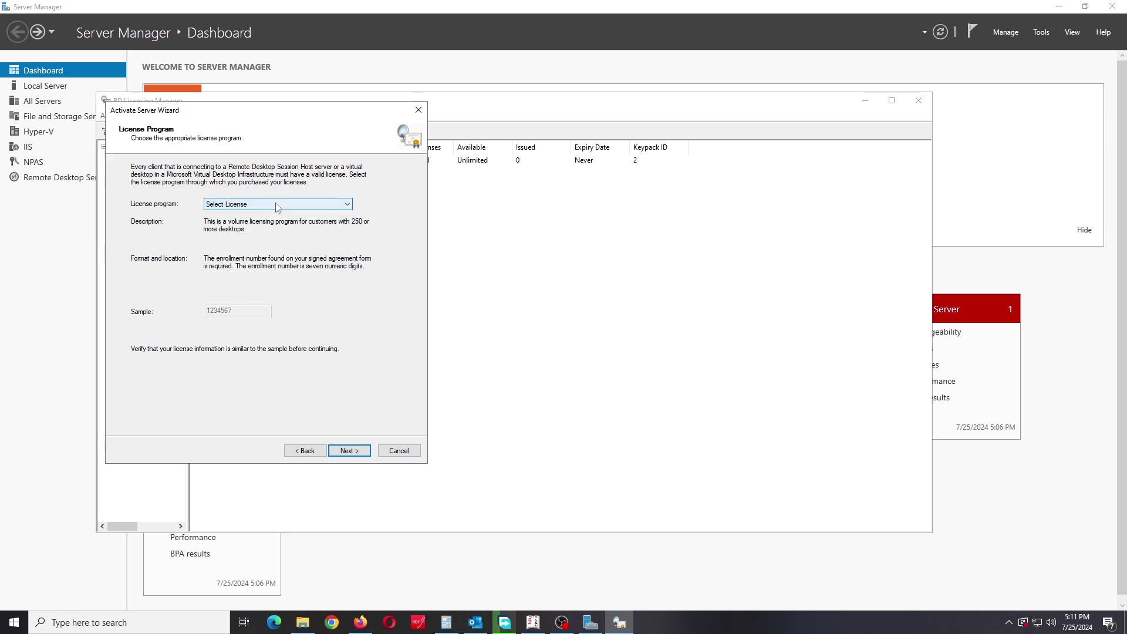
{"action": "left_click", "coordinate": [275, 204]}
{"action": "left_click", "coordinate": [270, 223]}
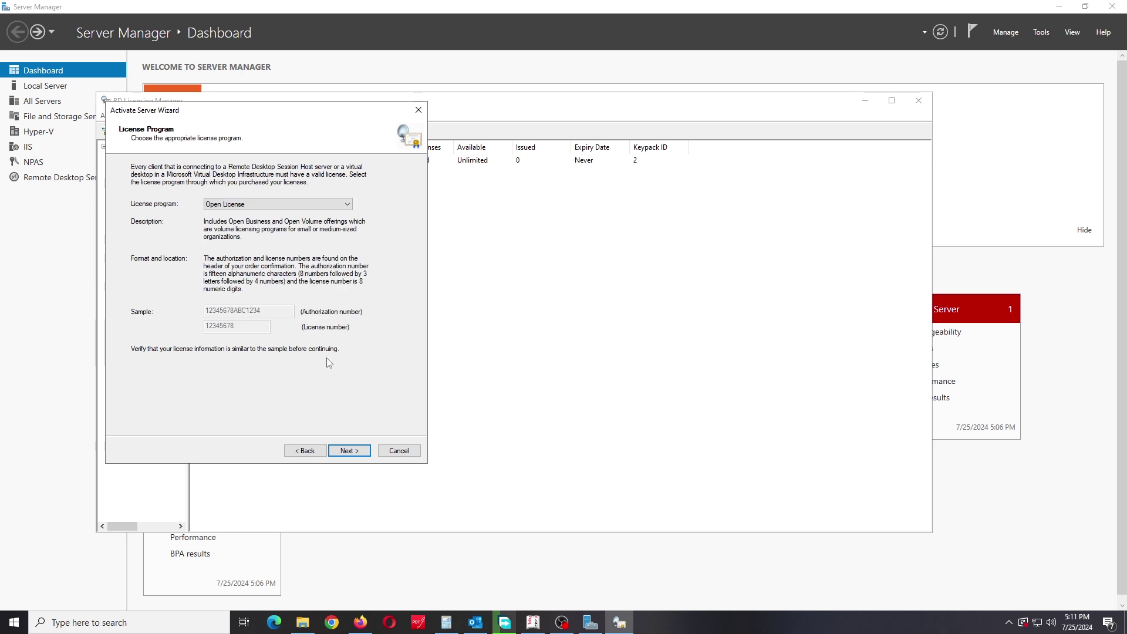
{"action": "left_click", "coordinate": [288, 206]}
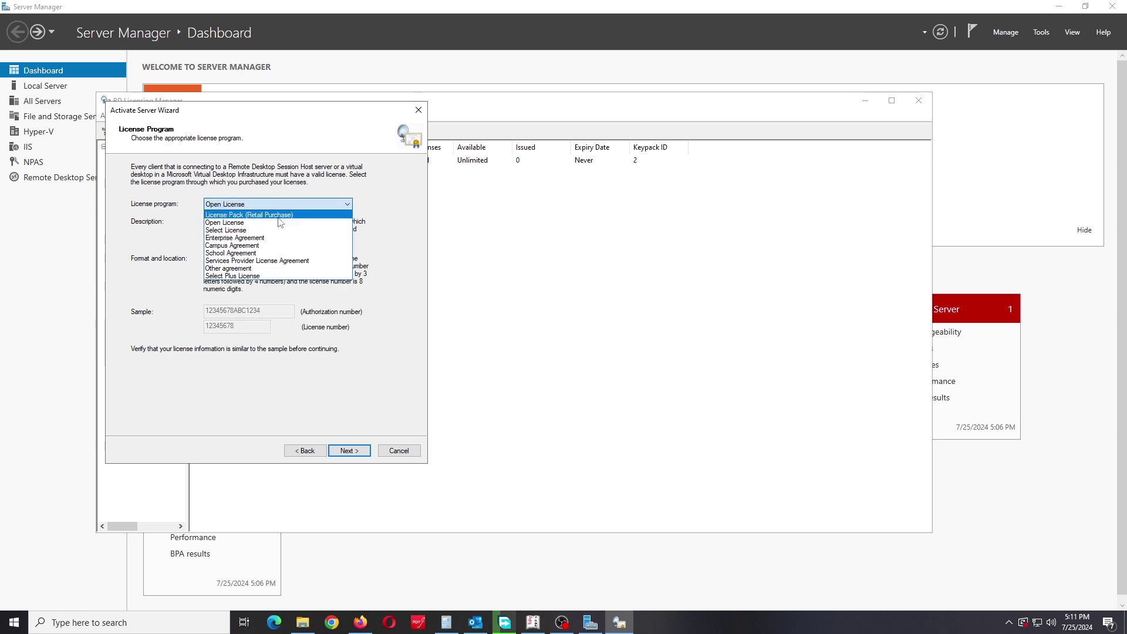
{"action": "left_click", "coordinate": [276, 216]}
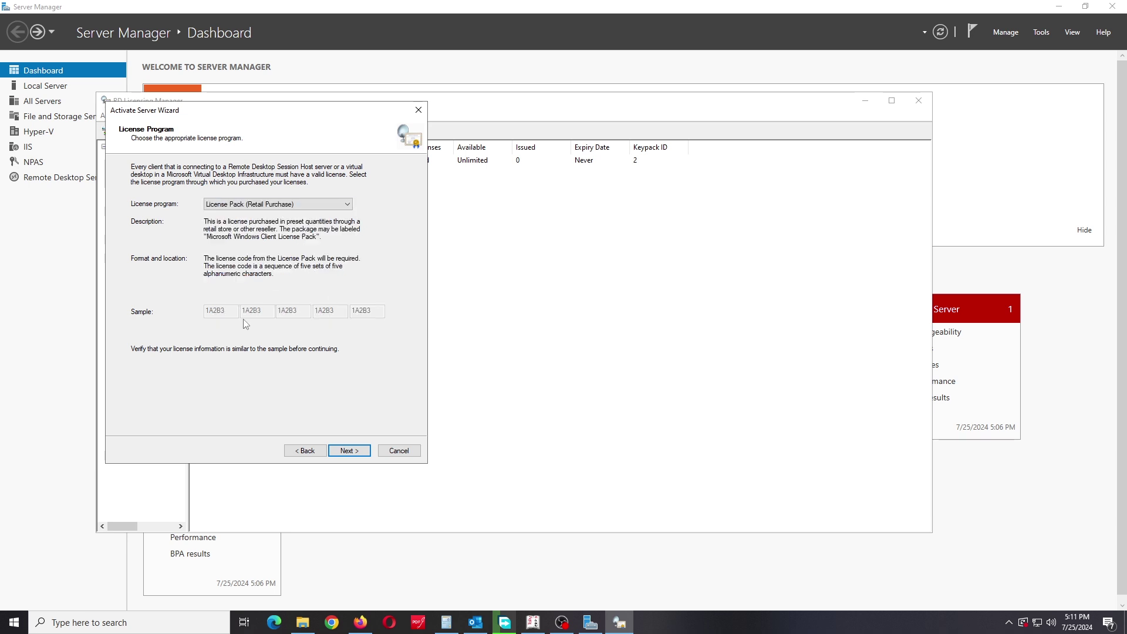
Step: Compare Other, Campus and Enterprise Agreement, then settle on License Pack (Retail Purchase) and continue
{"action": "left_click", "coordinate": [311, 205]}
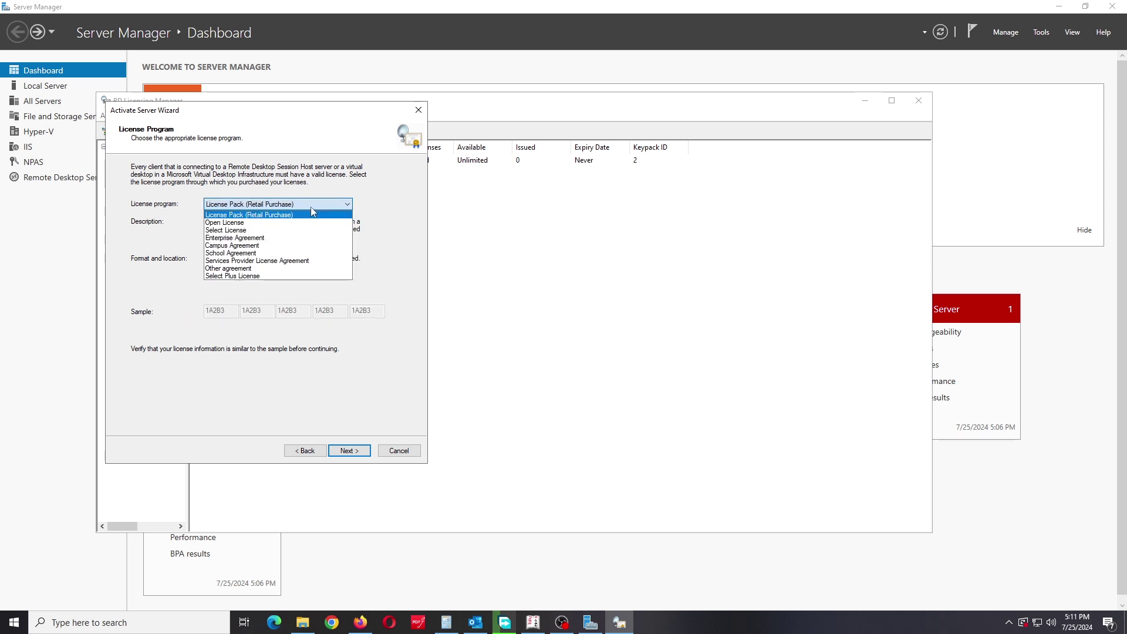
{"action": "left_click", "coordinate": [306, 269]}
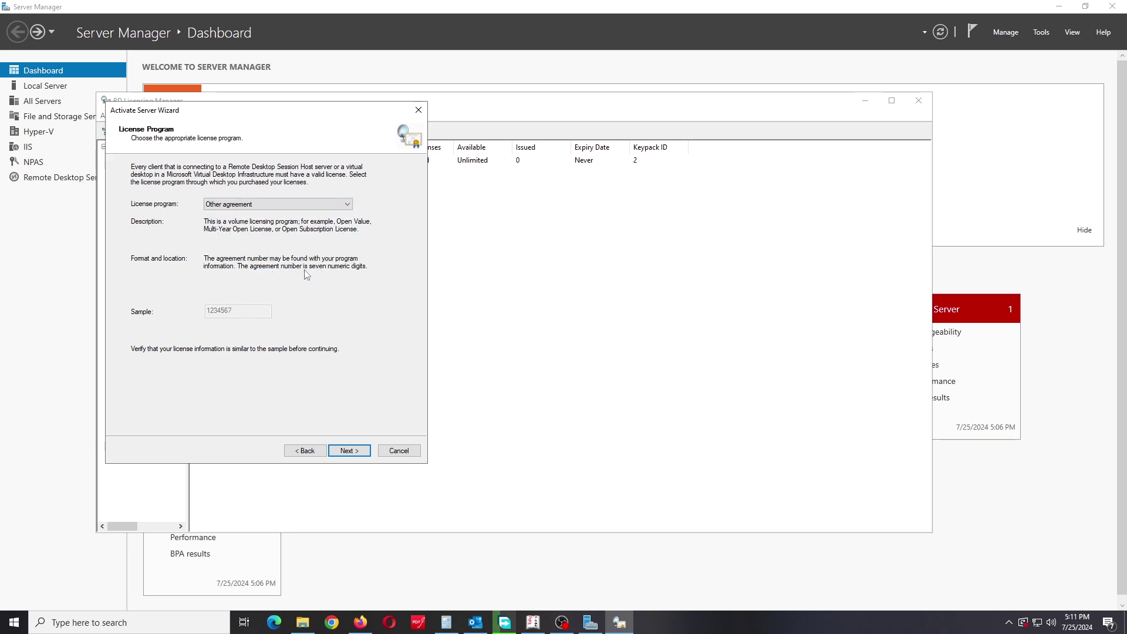
{"action": "left_click", "coordinate": [304, 206]}
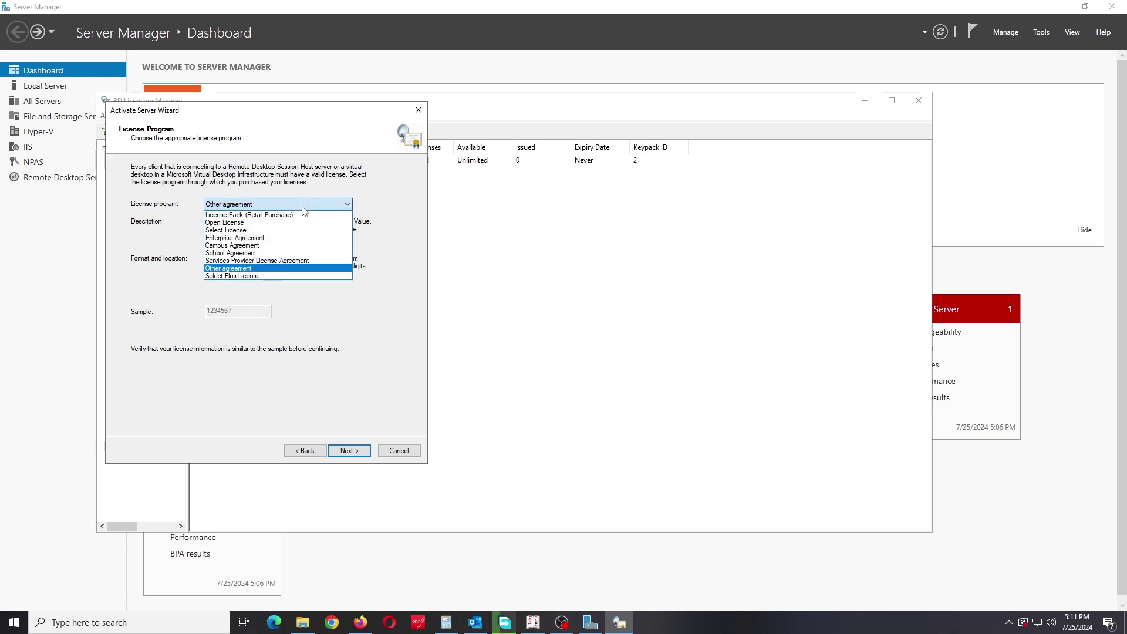
{"action": "left_click", "coordinate": [301, 284]}
{"action": "left_click", "coordinate": [329, 204]}
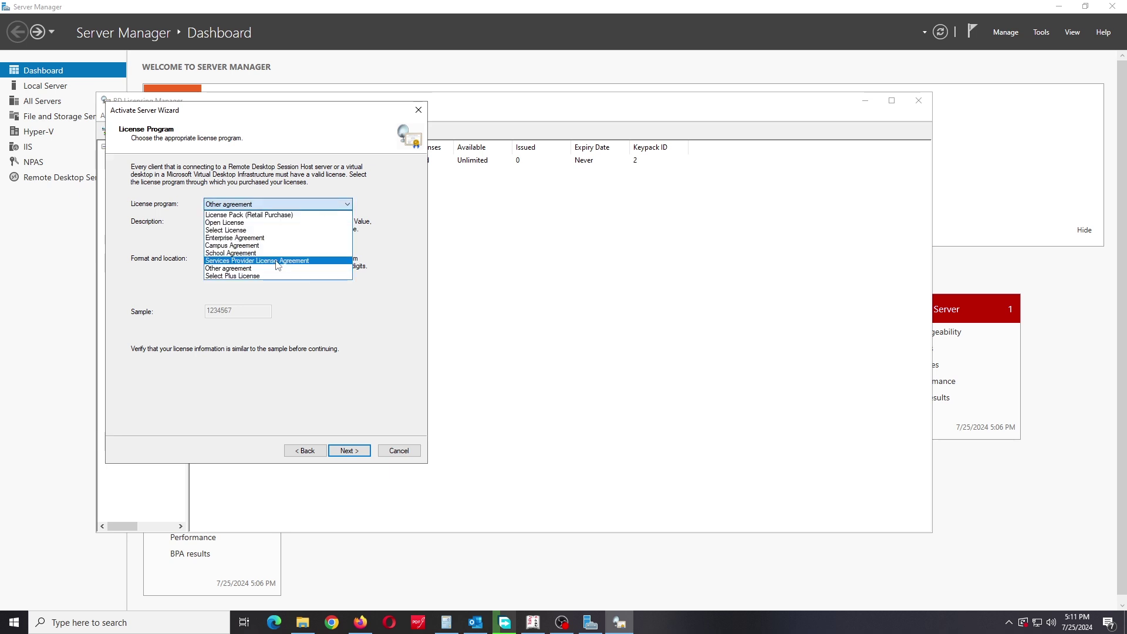
{"action": "left_click", "coordinate": [290, 250]}
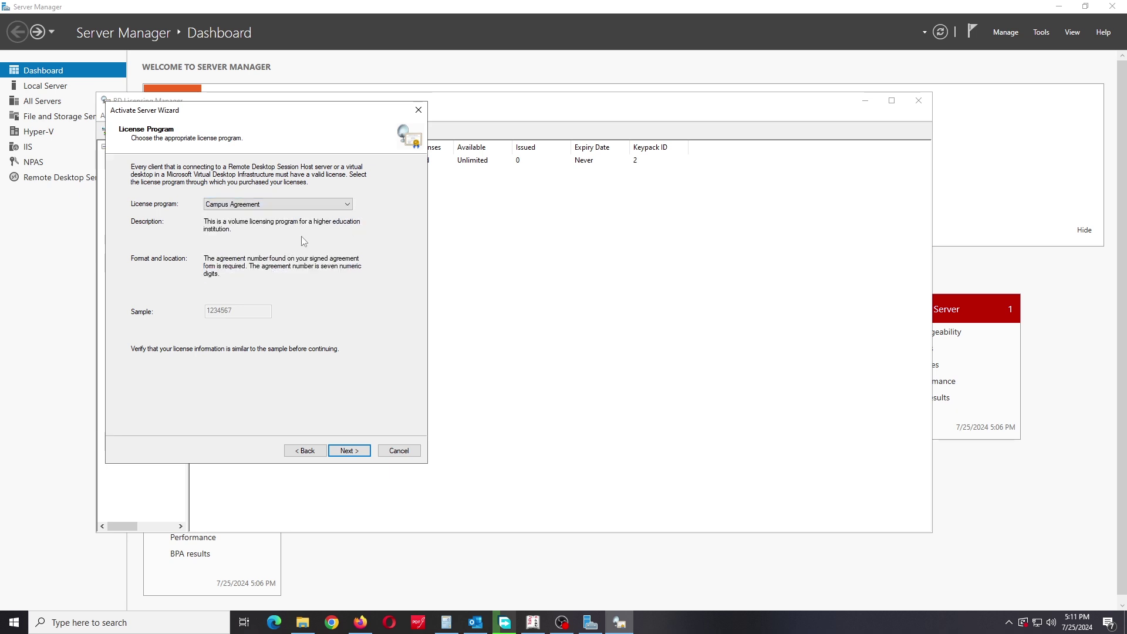
{"action": "left_click", "coordinate": [305, 206]}
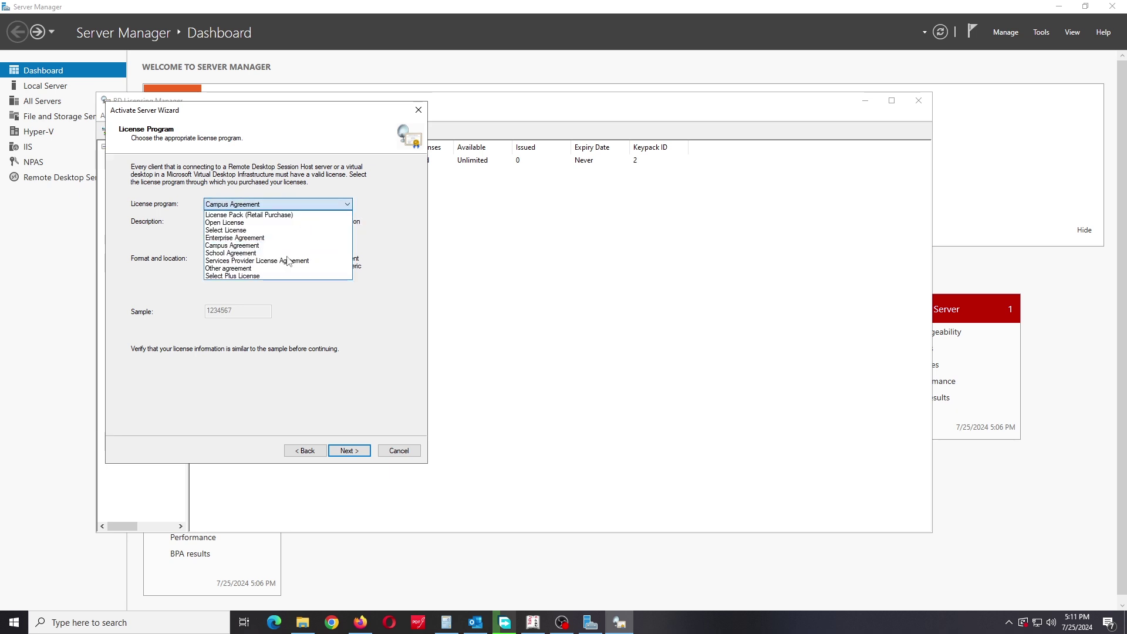
{"action": "left_click", "coordinate": [253, 238]}
{"action": "left_click", "coordinate": [282, 205]}
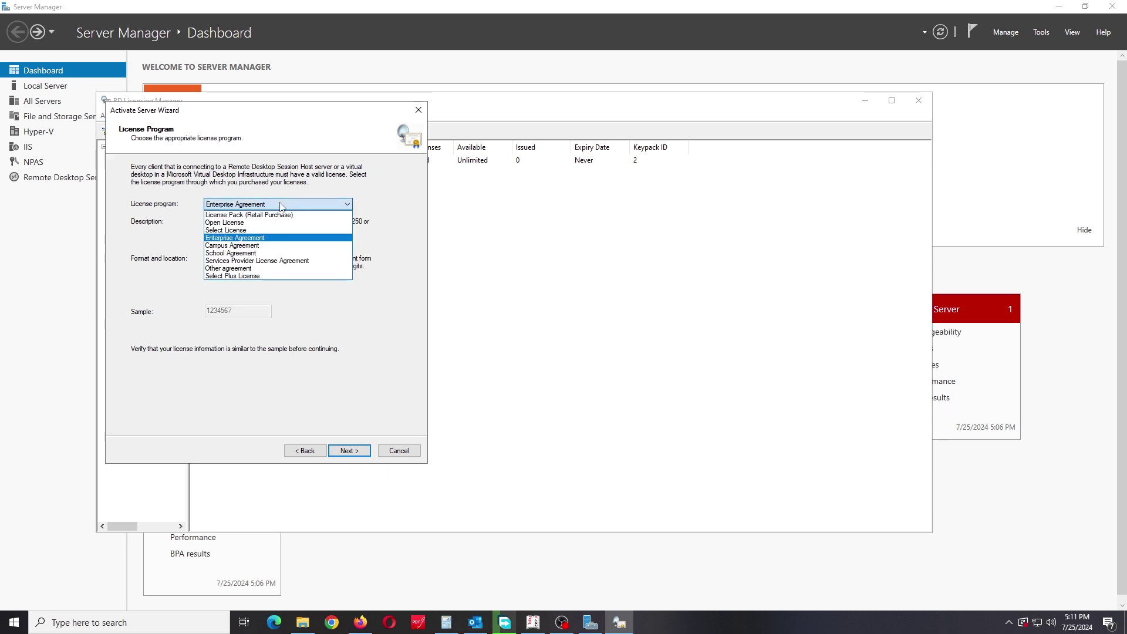
{"action": "left_click", "coordinate": [261, 215]}
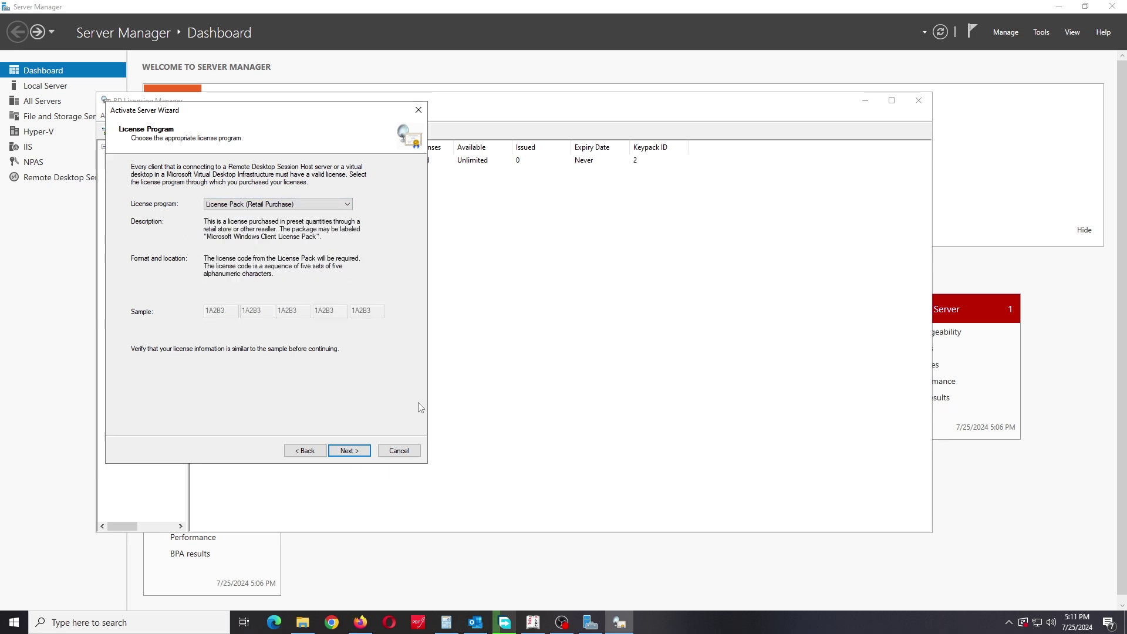
{"action": "left_click", "coordinate": [352, 453]}
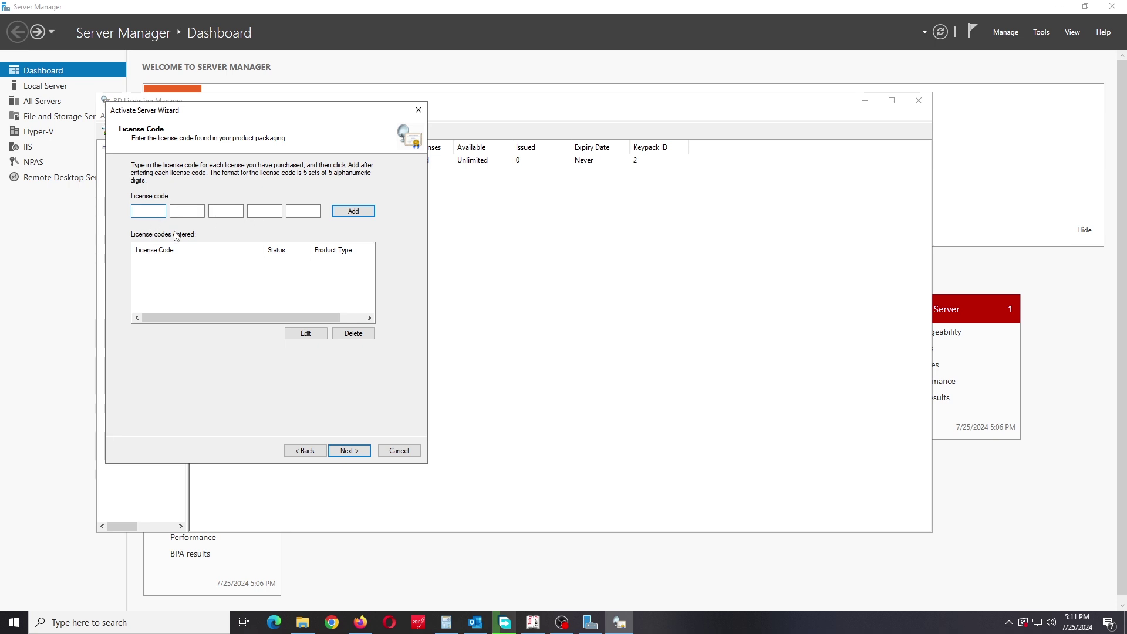
Step: Add a license code, dismiss the invalid-code error, cancel the wizard and close RD Licensing Manager
{"action": "type", "text": "ER6"}
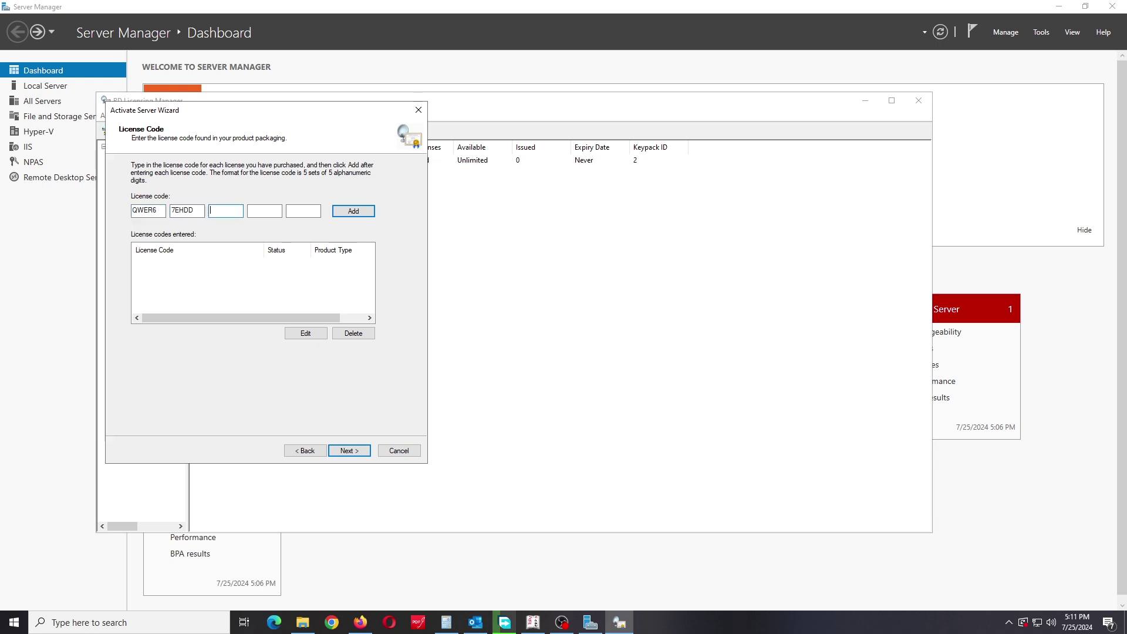
{"action": "type", "text": "756MRR"}
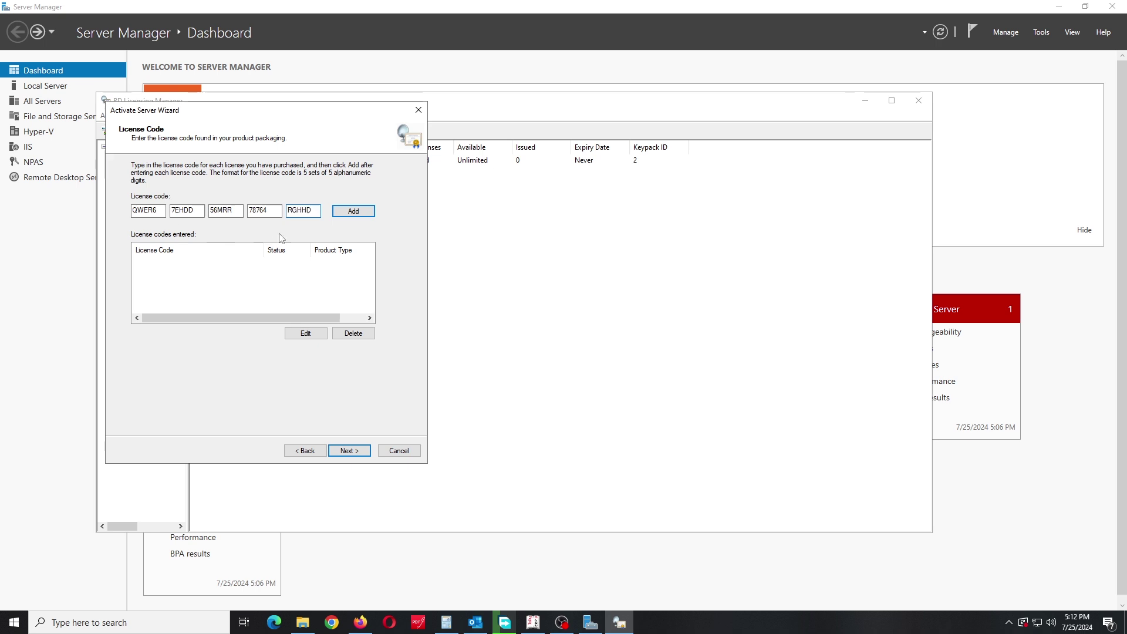
{"action": "left_click", "coordinate": [347, 215]}
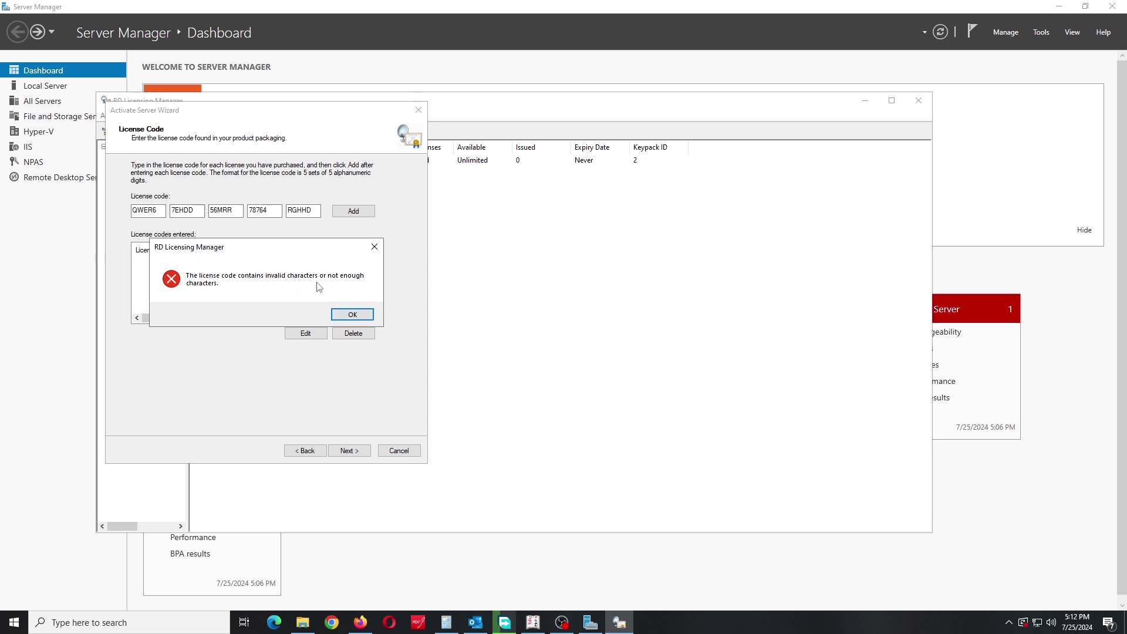
{"action": "left_click", "coordinate": [363, 319]}
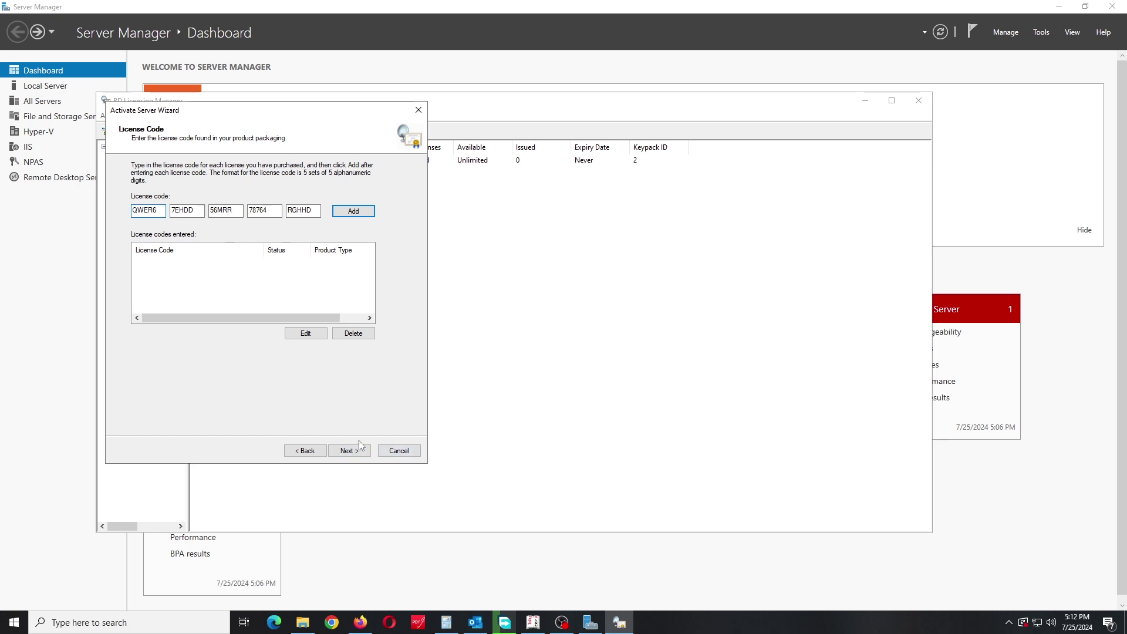
{"action": "left_click", "coordinate": [403, 453]}
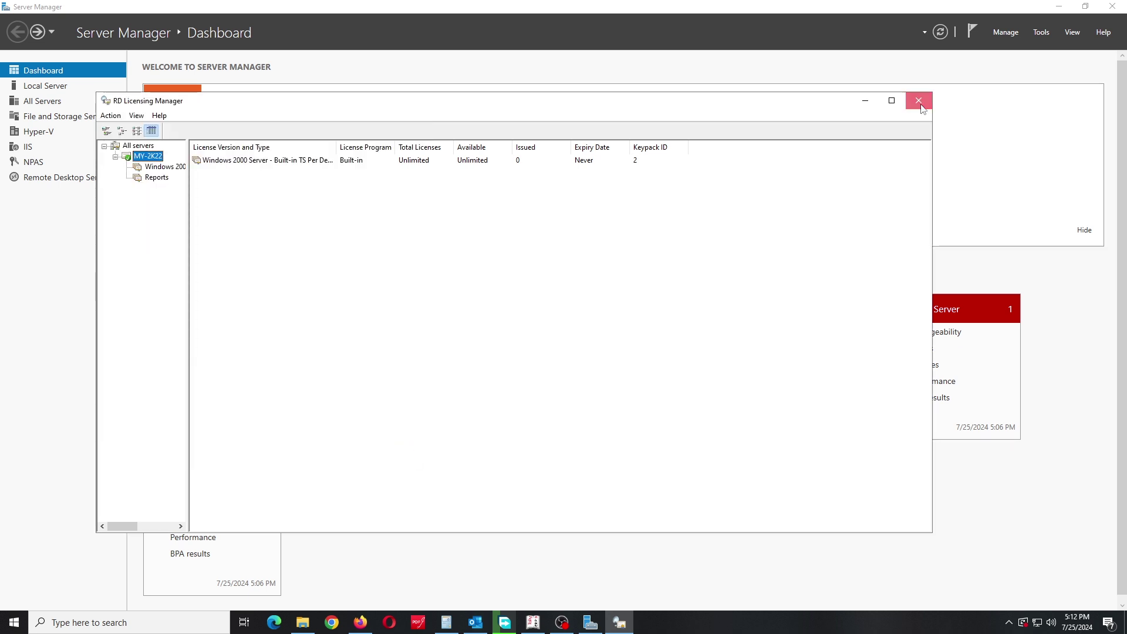
{"action": "left_click", "coordinate": [919, 103]}
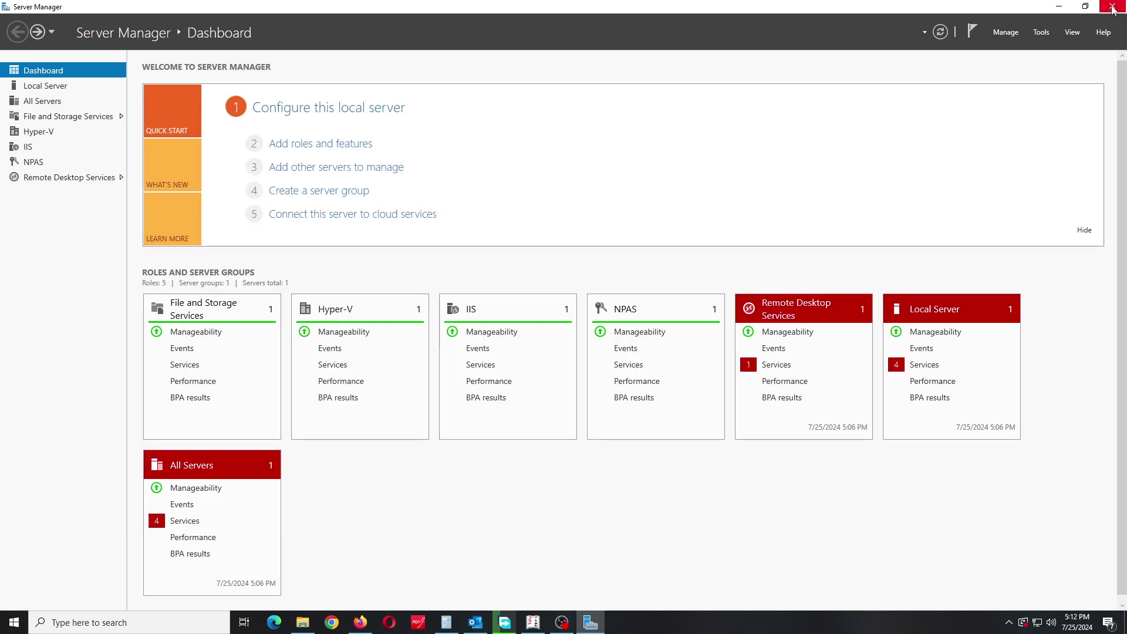